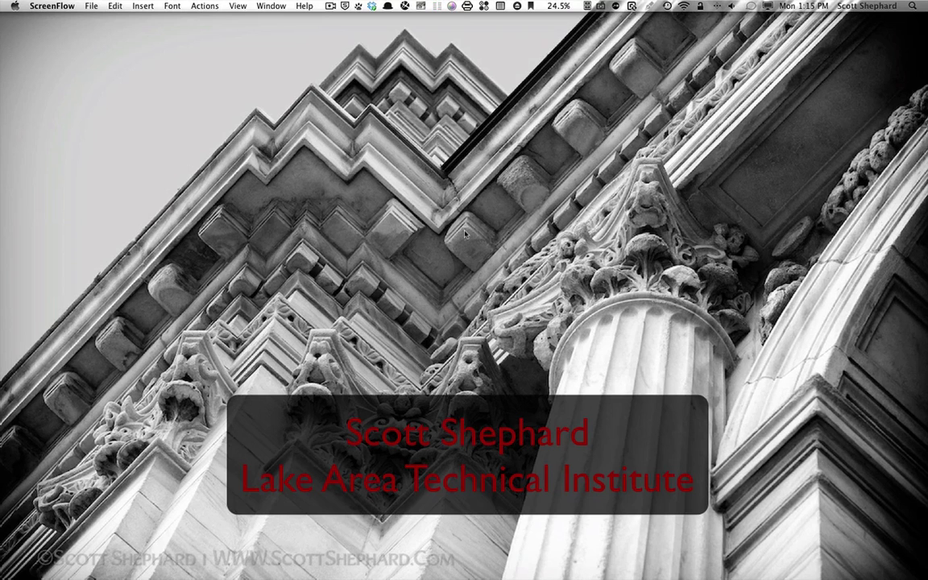
Switch to Aperture from the Dock to show the 2012 05-07 Aperture Adjustment Presets project.
mouse_move(339, 564)
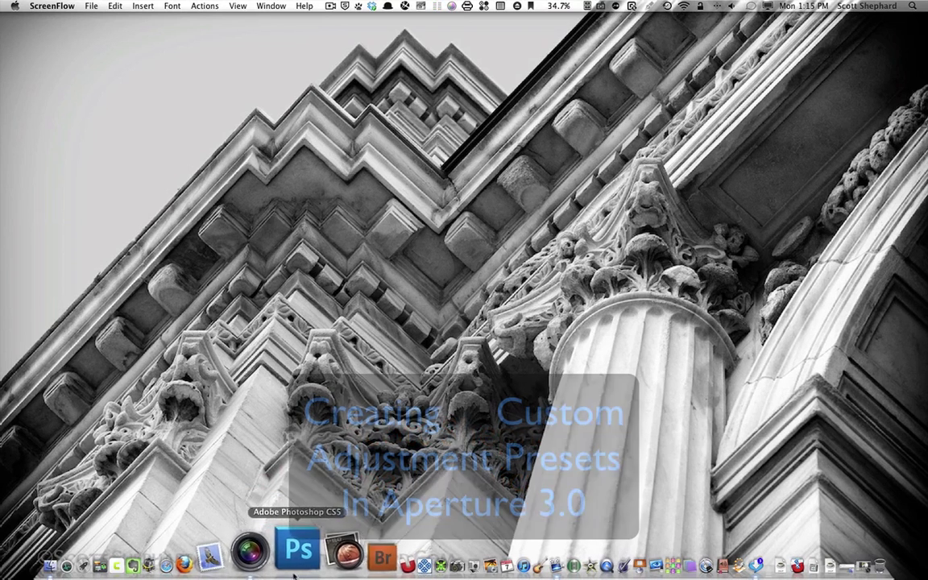
left_click(284, 555)
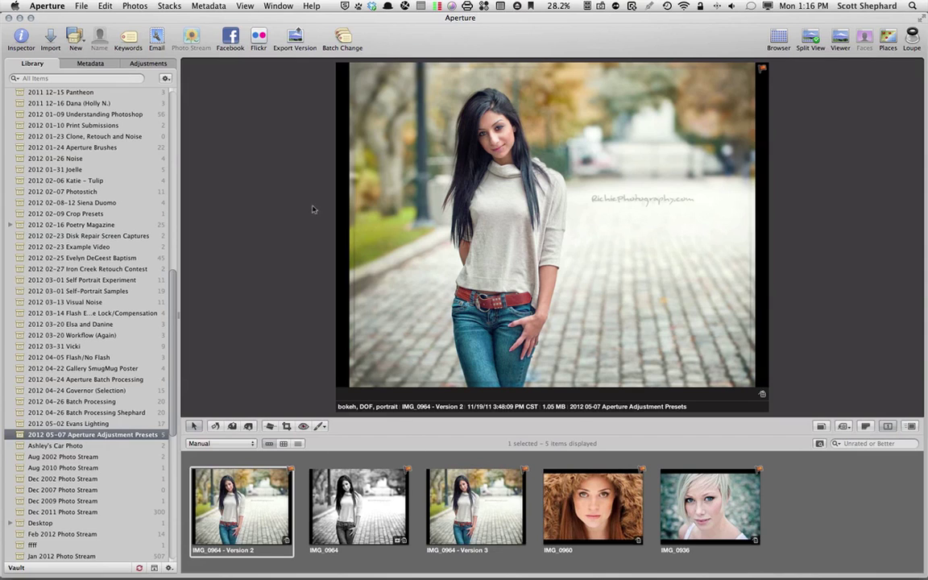
Select IMG_0964 - Version 2 and open the Presets menu in its Adjustments inspector.
left_click(375, 510)
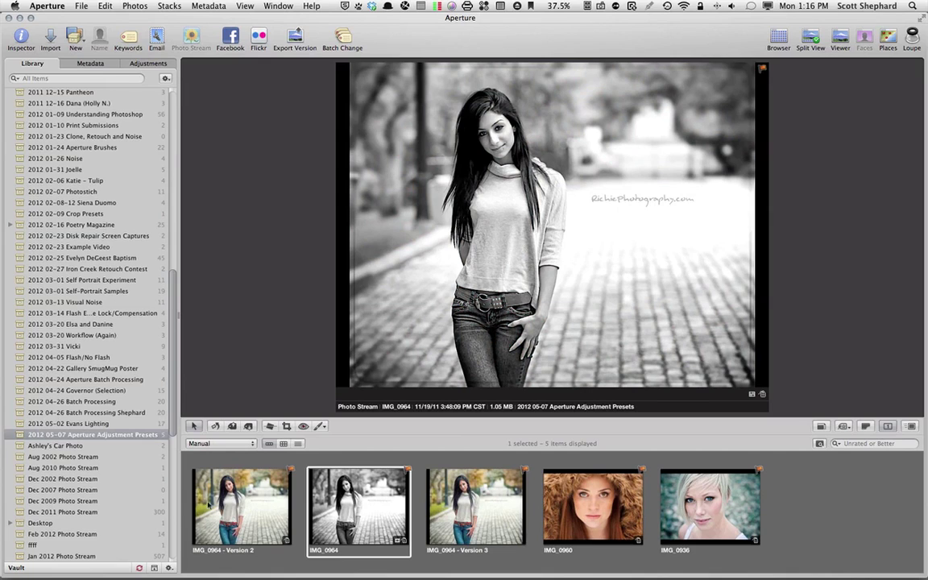
left_click(241, 506)
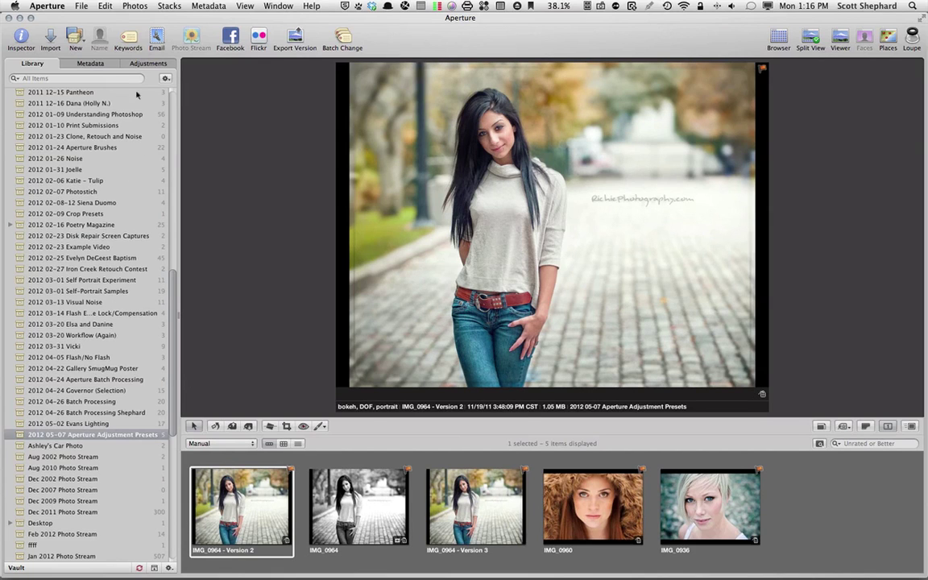
left_click(143, 63)
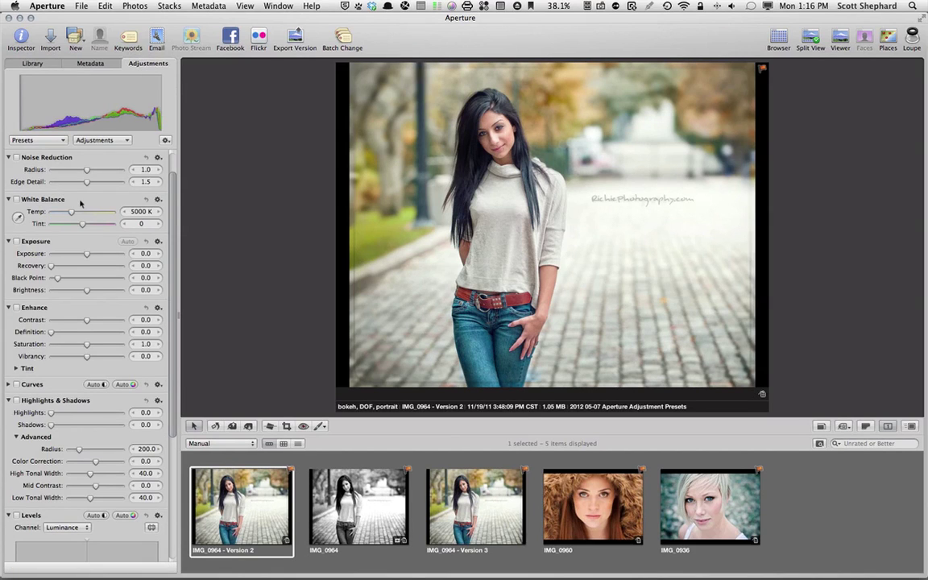
left_click(48, 140)
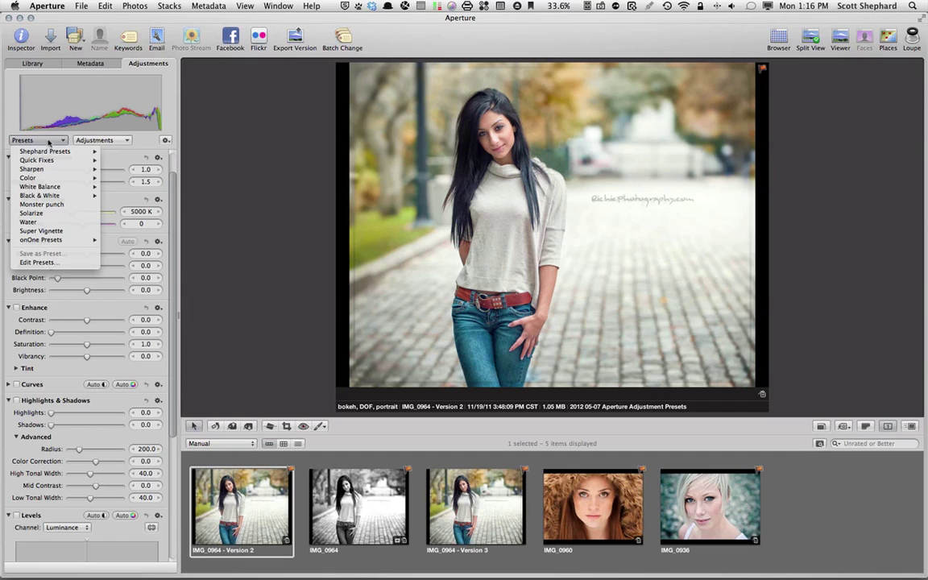
mouse_move(49, 153)
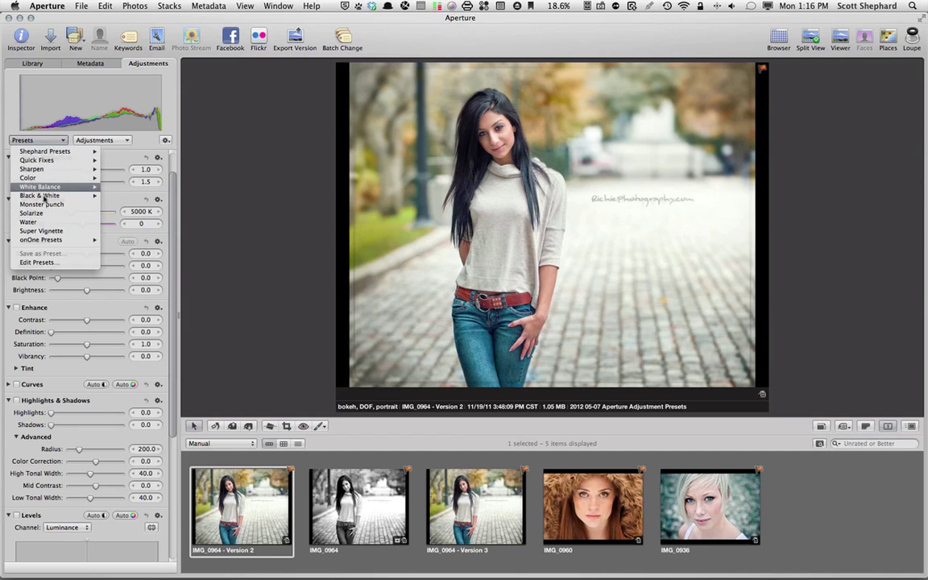
mouse_move(53, 195)
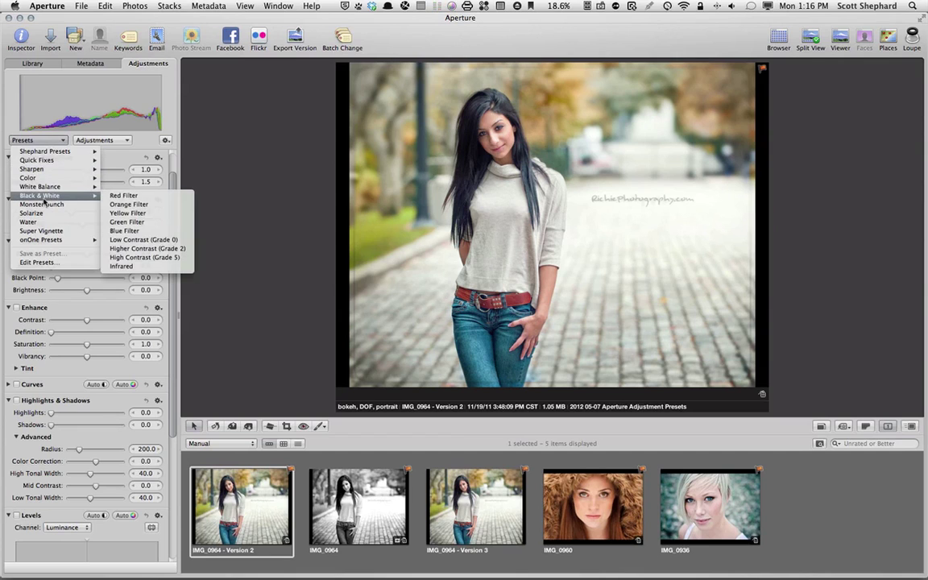
Apply the Black & White Yellow Filter preset and add a Vignette with a wider radius.
left_click(129, 212)
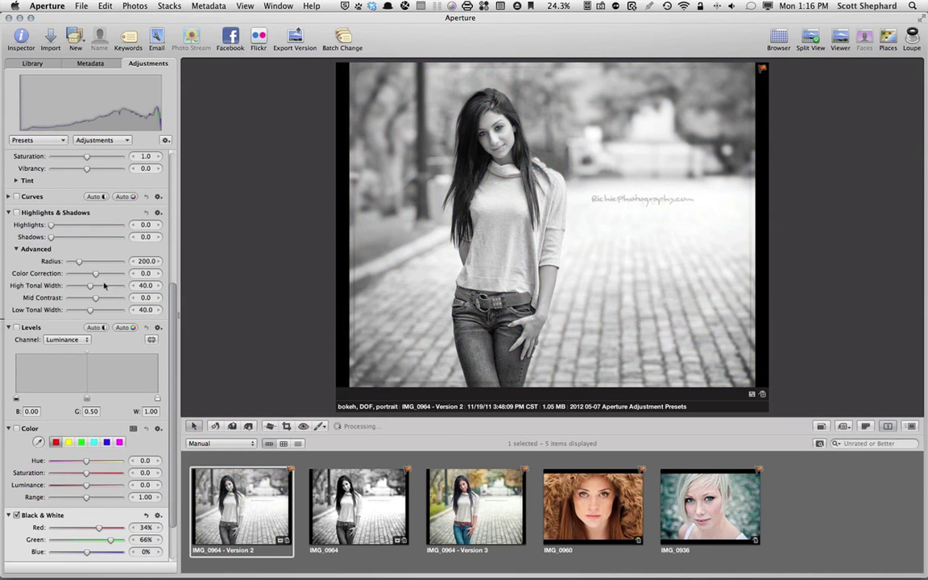
left_click(95, 142)
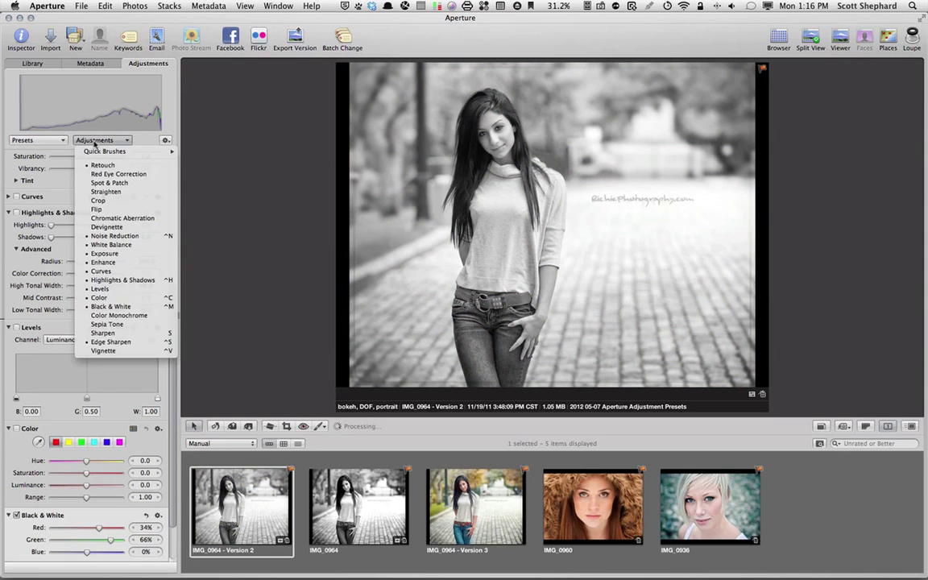
left_click(102, 351)
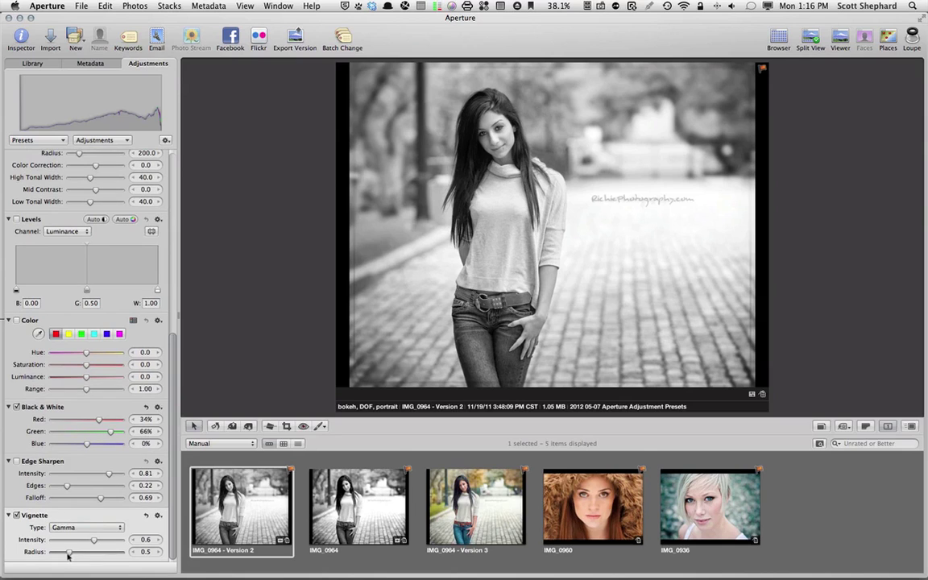
left_click_drag(69, 553, 110, 541)
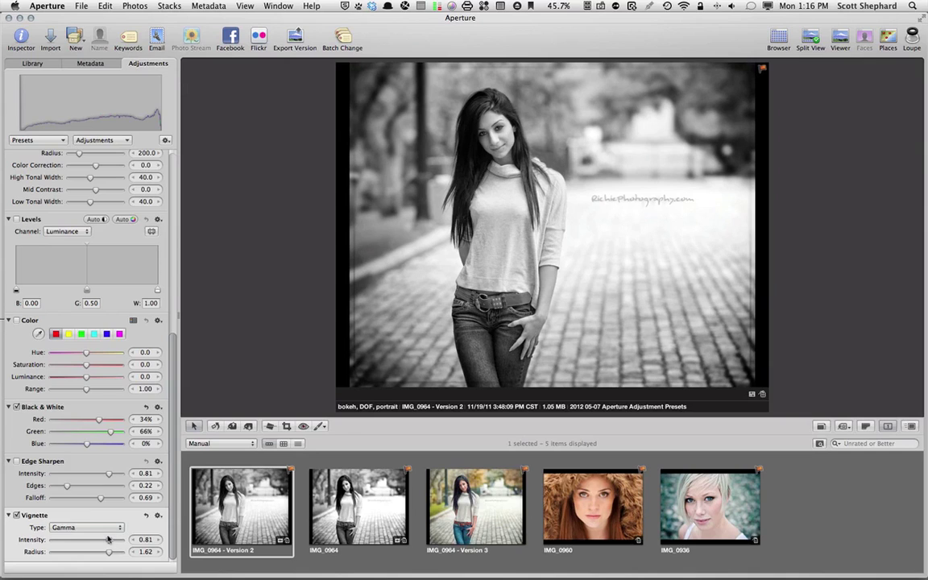
Add a Noise Reduction adjustment to the Version 2 portrait.
left_click(113, 141)
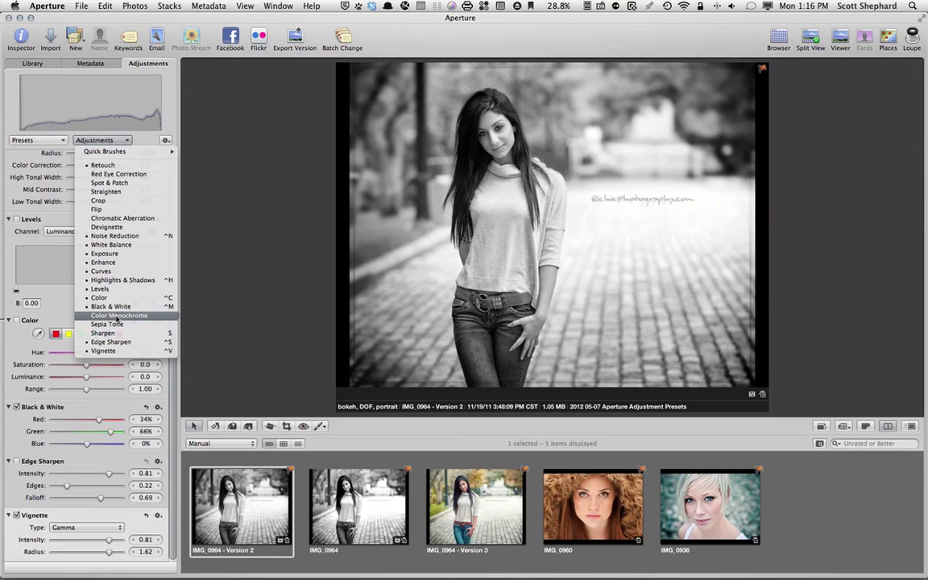
mouse_move(123, 152)
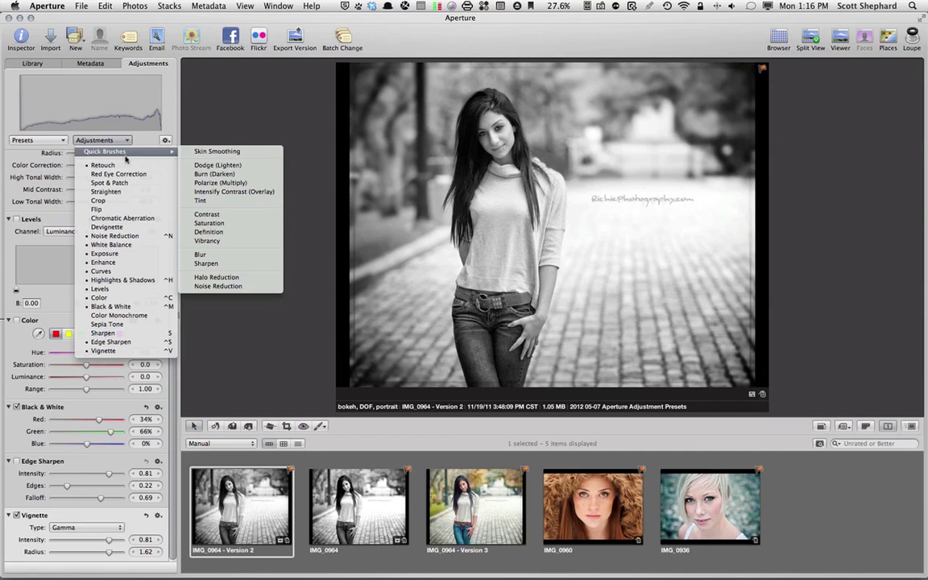
left_click(119, 237)
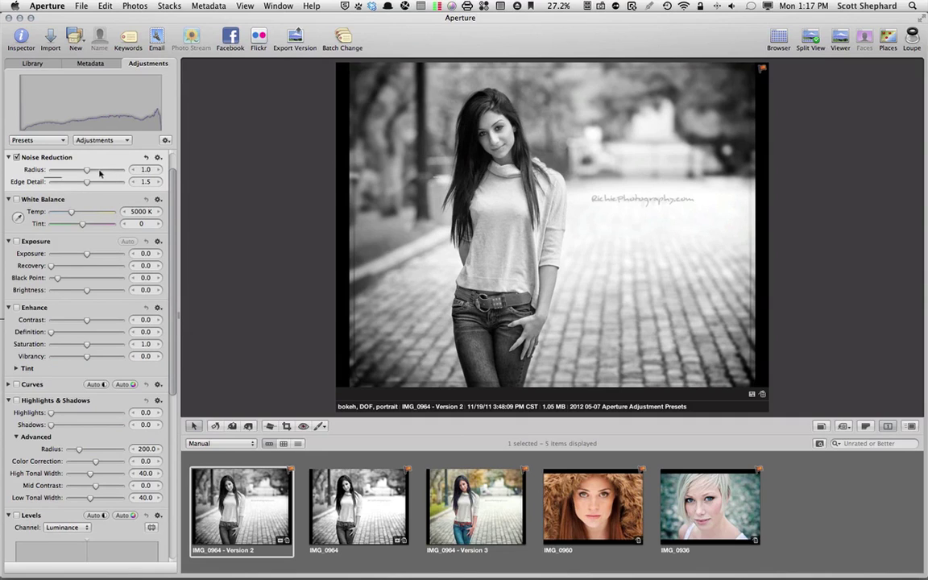
Set noise radius 1.49, contrast 0.09, shadows 24.38, low tonal width 13.7, then view IMG_0960.
mouse_move(87, 170)
left_mouse_down()
mouse_move(105, 170)
mouse_move(62, 183)
mouse_move(91, 186)
left_mouse_up()
left_click_drag(87, 321, 94, 321)
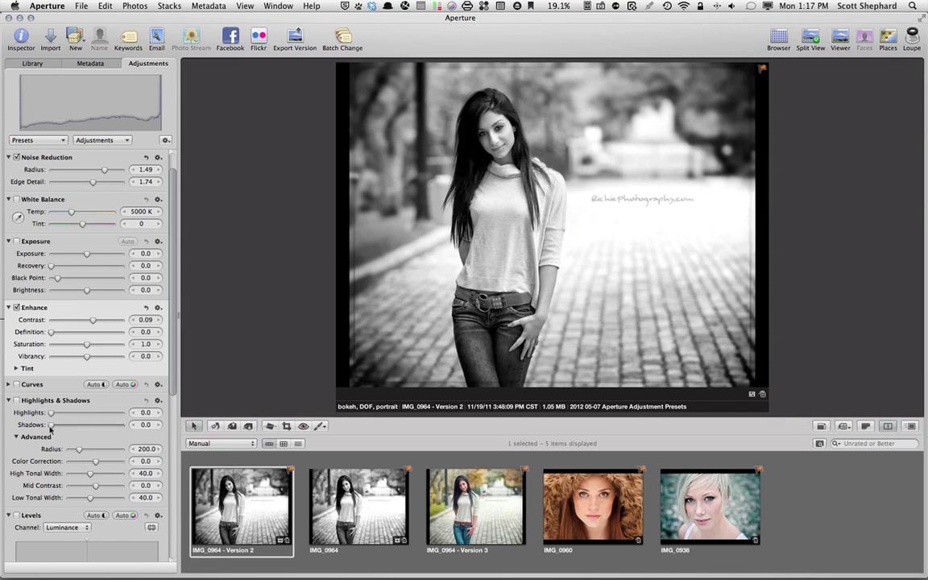
left_click_drag(50, 428, 67, 428)
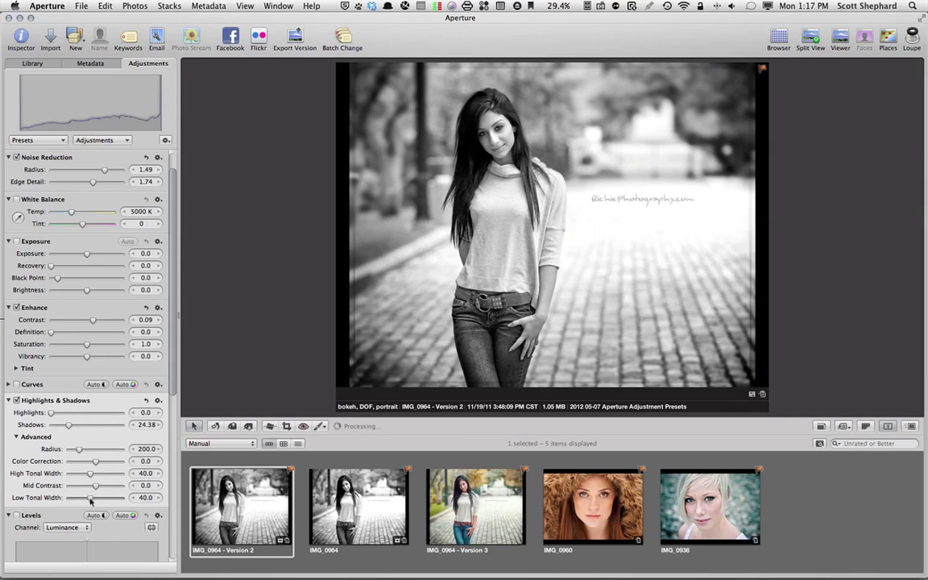
left_click_drag(89, 499, 76, 500)
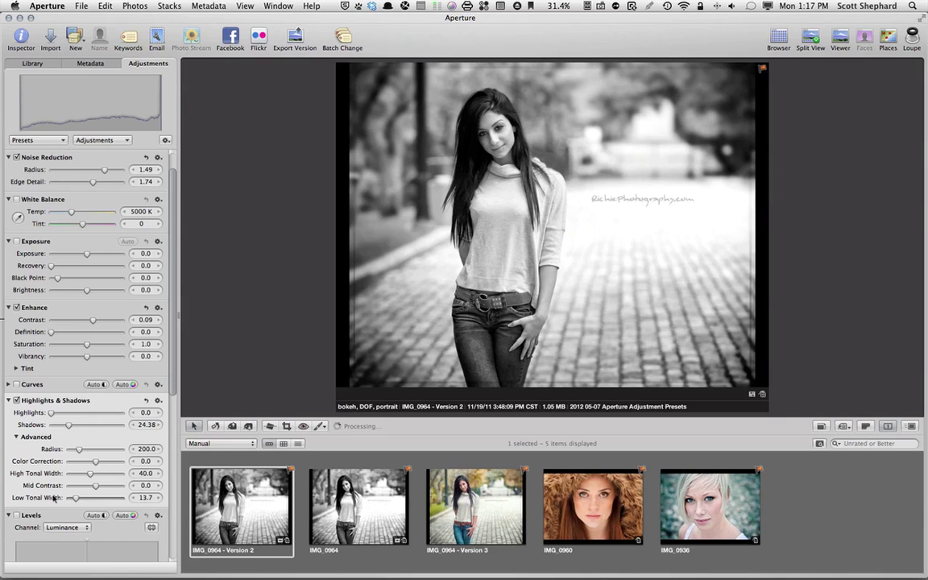
scroll(78, 465, "down", 10)
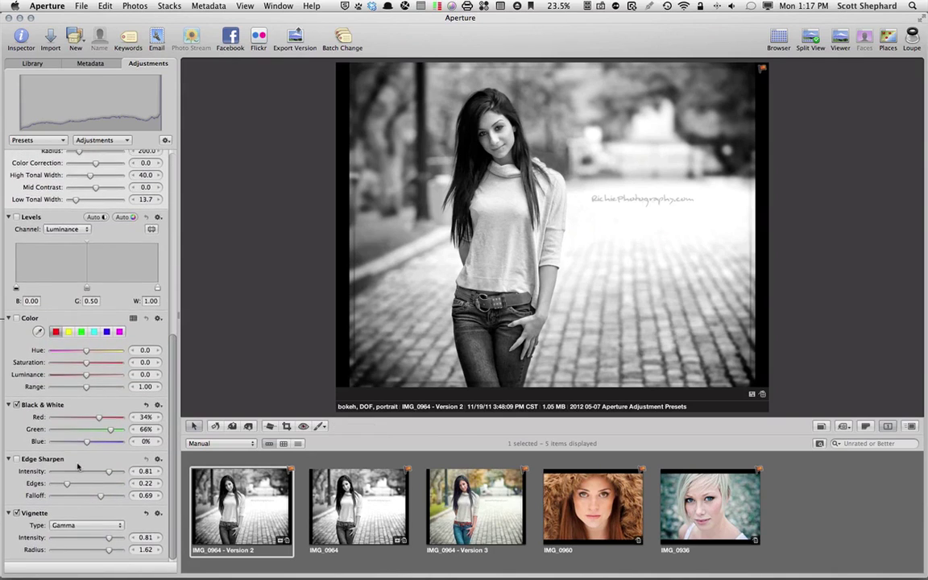
scroll(78, 466, "up", 6)
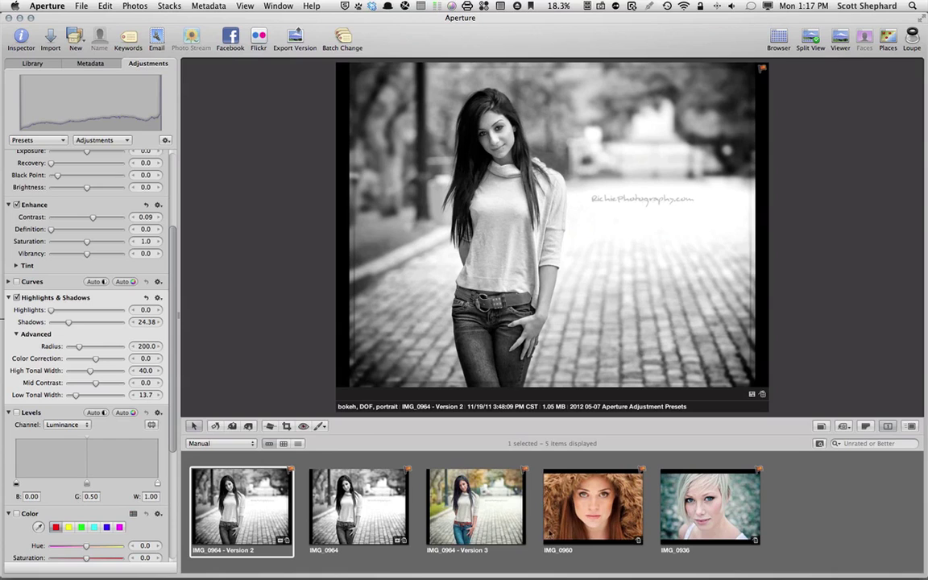
left_click(594, 520)
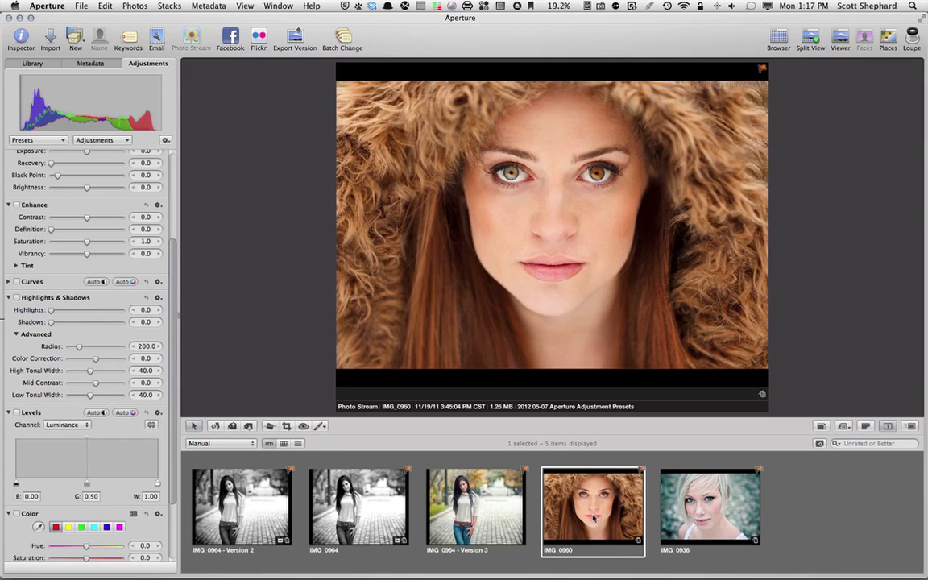
Lift Version 2's adjustments, review the five lifted items in the Lift & Stamp HUD, and close it.
left_click(238, 463)
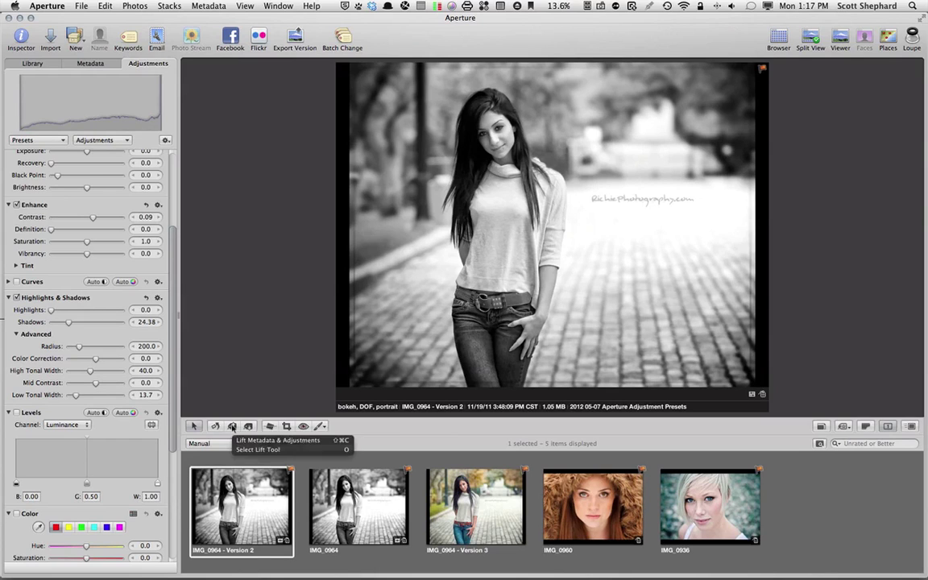
left_click(232, 427)
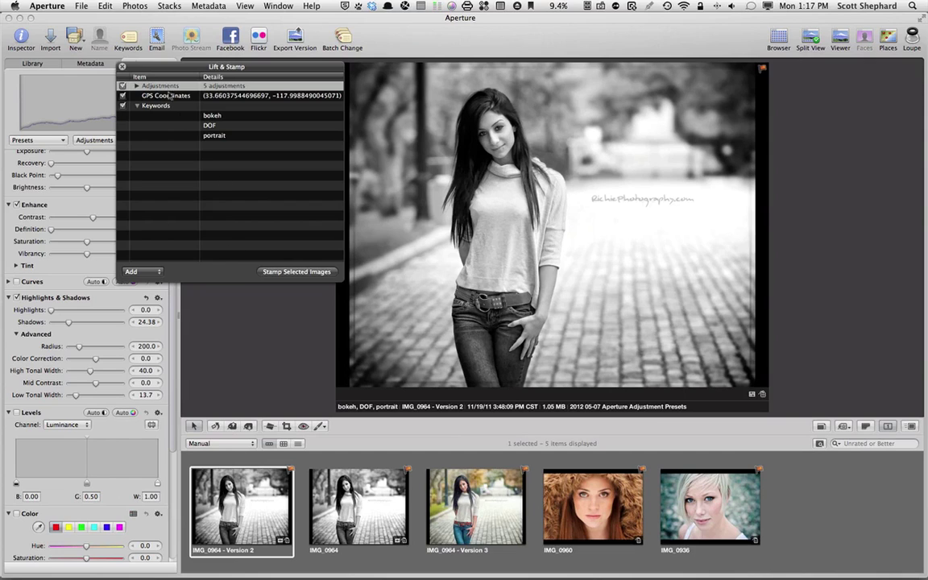
left_click(137, 87)
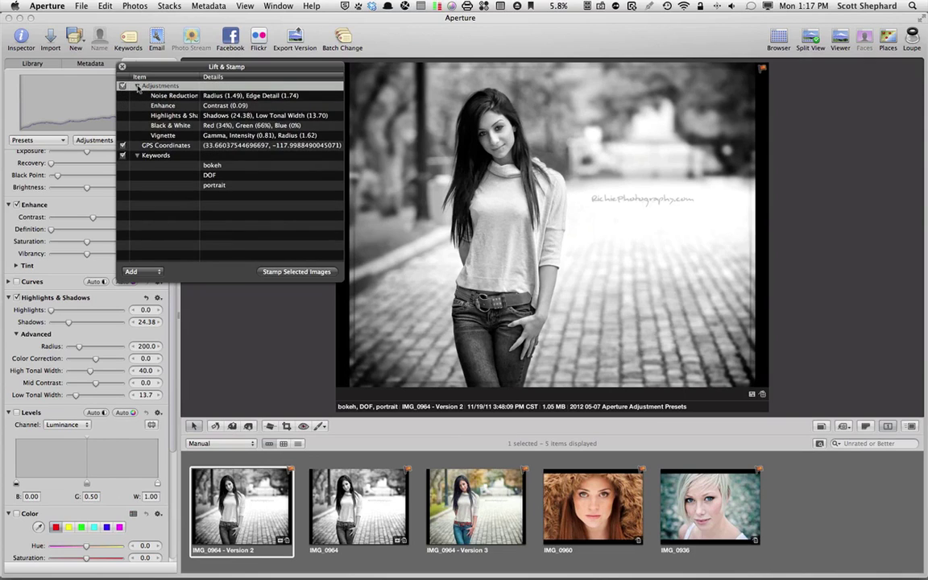
left_click(137, 86)
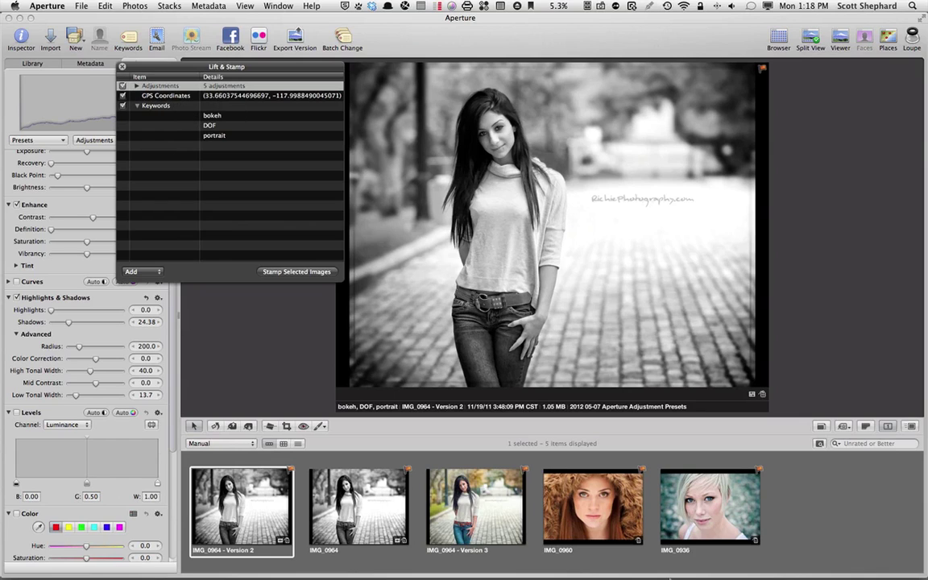
left_click(603, 522)
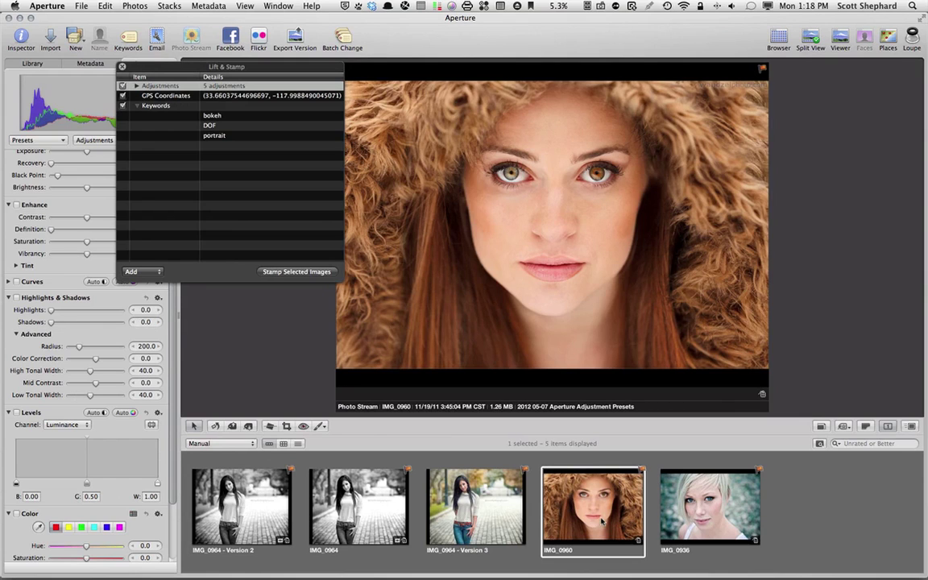
left_click(215, 466)
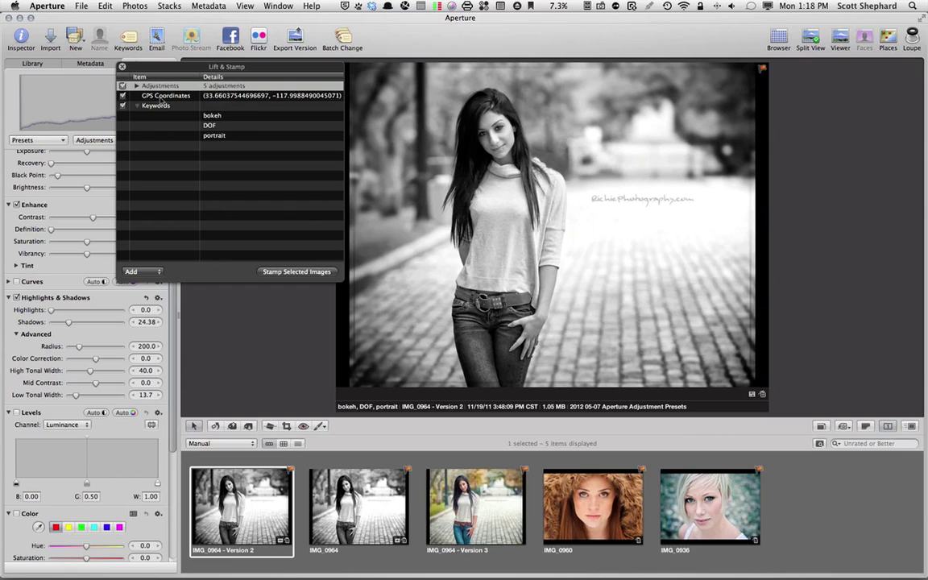
left_click(122, 67)
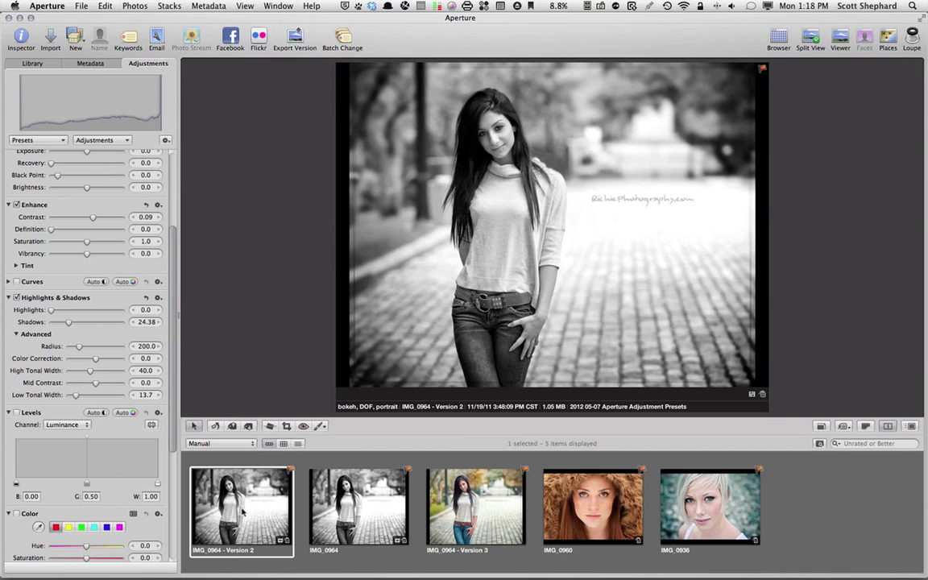
scroll(101, 364, "up", 5)
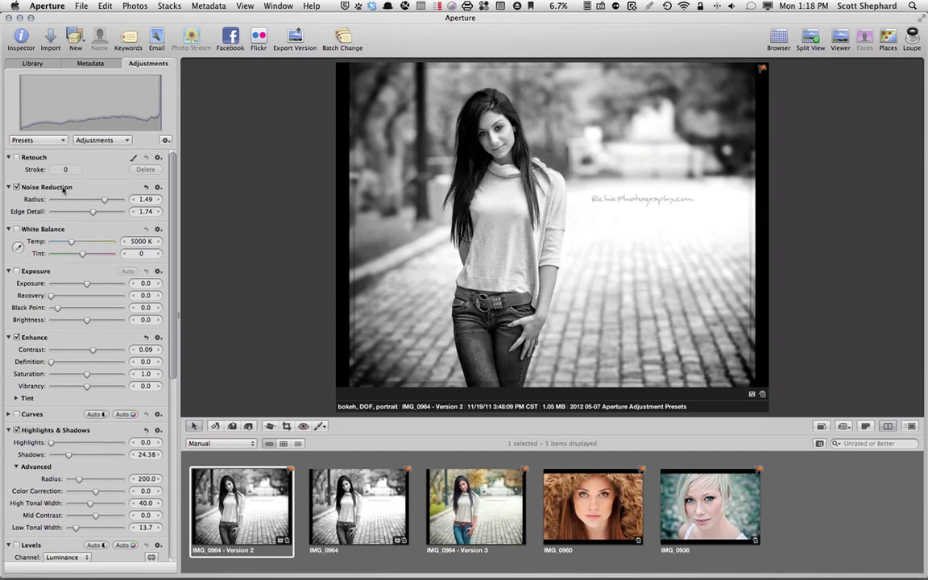
Save the current adjustments via Save as Preset under the name 'Shephard Smooth B&W'.
left_click(48, 142)
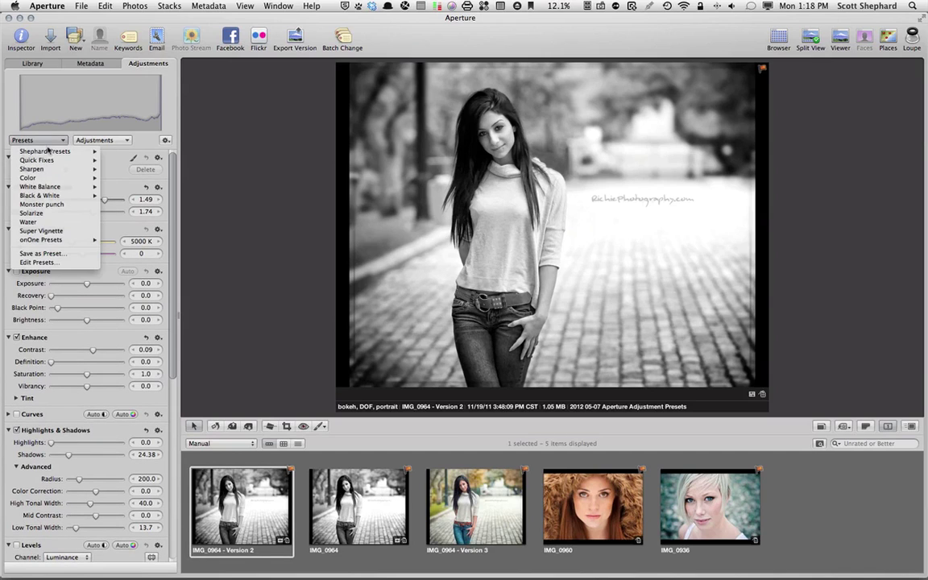
left_click(50, 255)
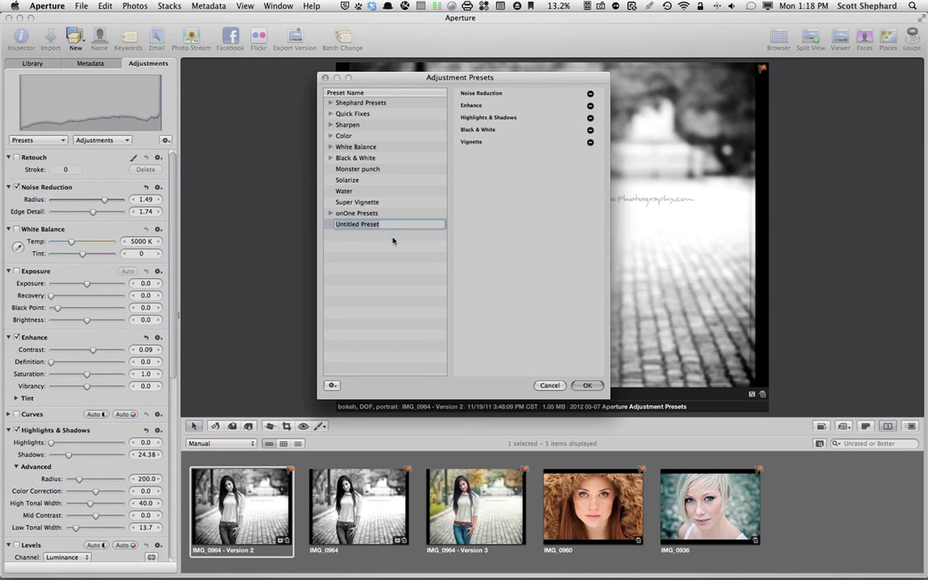
key("BackSpace")
key("BackSpace")
key("BackSpace")
key("BackSpace")
key("BackSpace")
key("BackSpace")
key("BackSpace")
key("BackSpace")
key("BackSpace")
key("BackSpace")
key("BackSpace")
key("BackSpace")
key("BackSpace")
key("BackSpace")
key("BackSpace")
type("Sh")
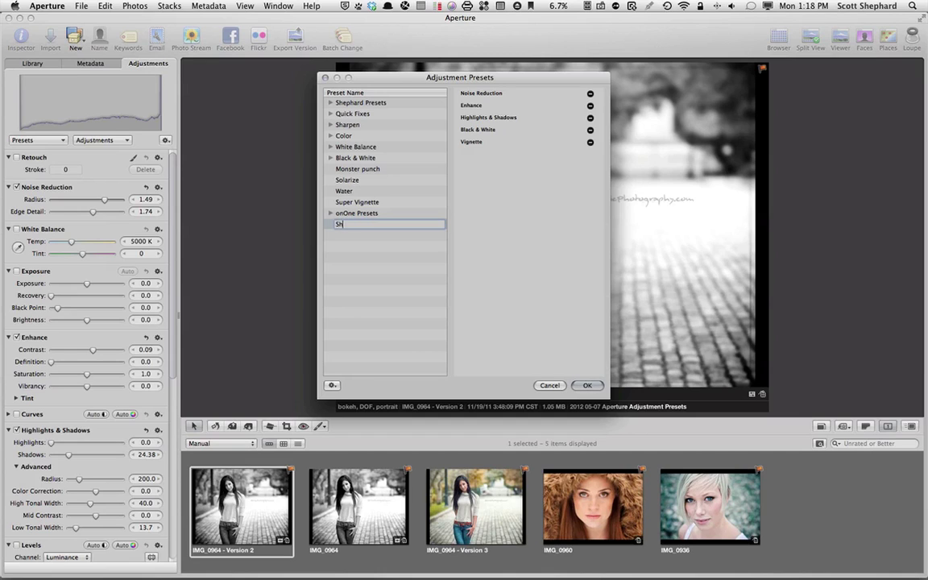
type("ephard Smooth B&W")
key("Return")
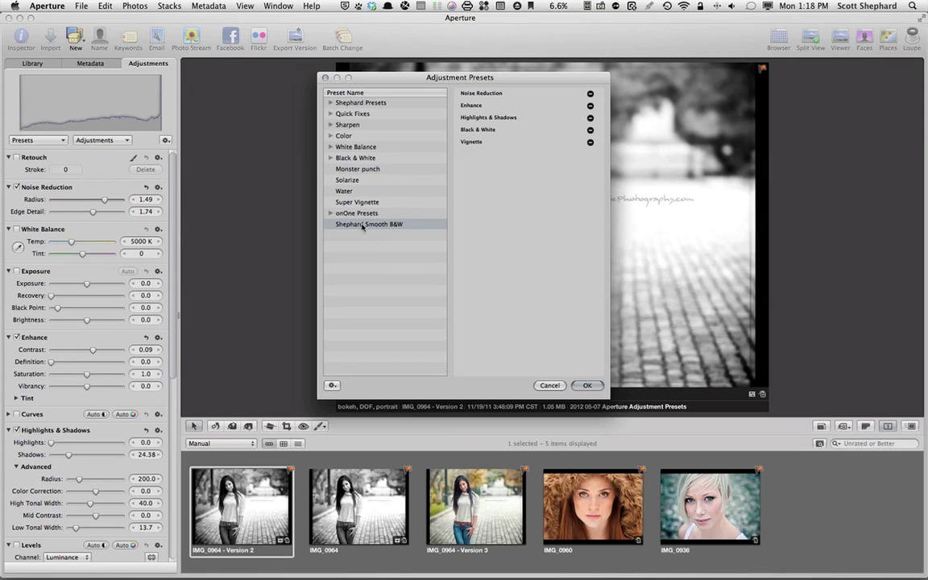
Move the Shephard Smooth B&W preset into the Shephard Presets group.
left_click_drag(363, 228, 355, 104)
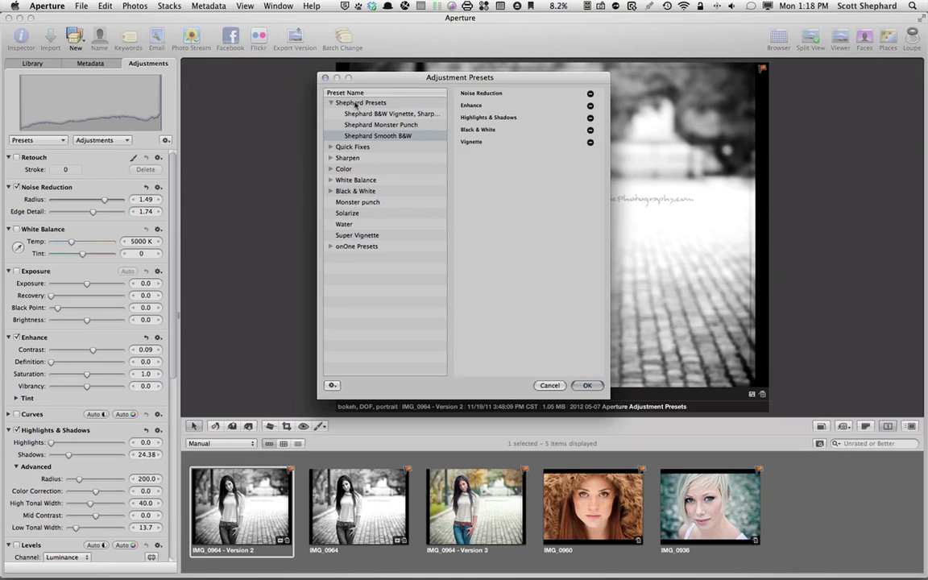
left_click(378, 105)
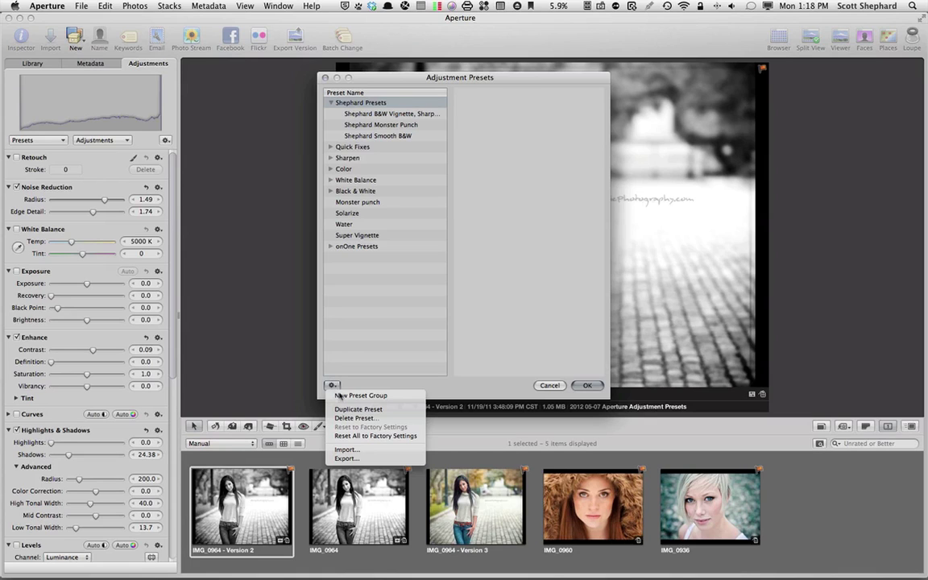
left_click(334, 291)
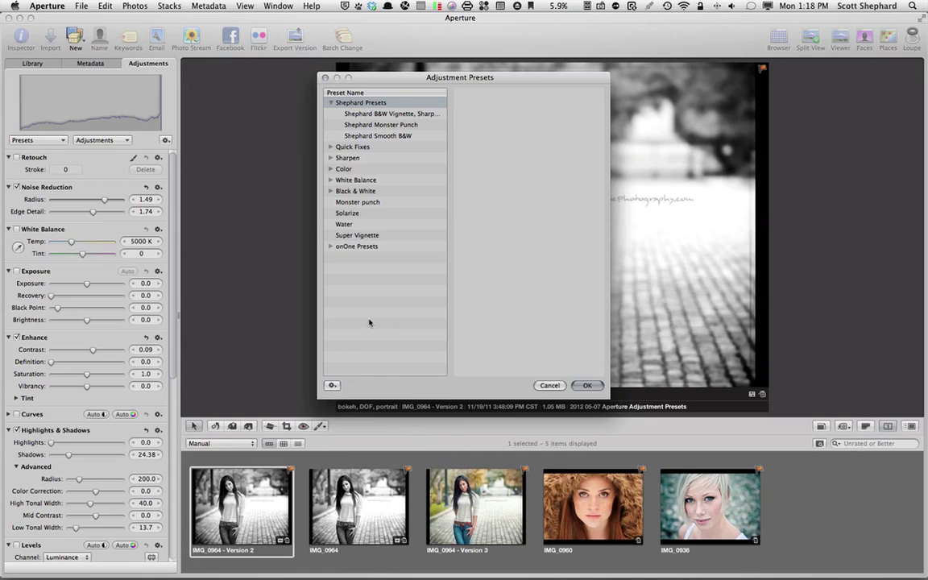
Create and expand a new Untitled Folder preset group, then confirm the dialog with OK.
left_click(332, 385)
left_click(340, 396)
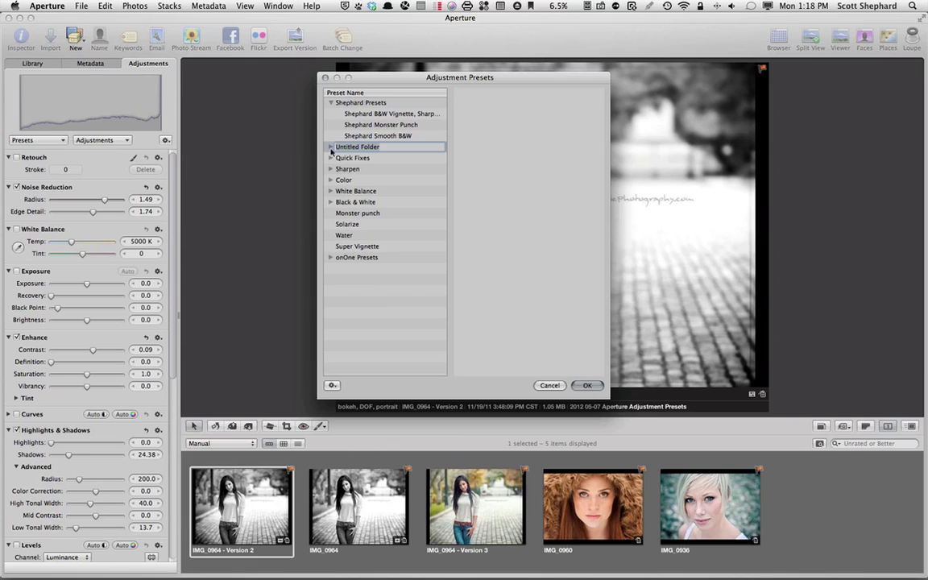
left_click(332, 385)
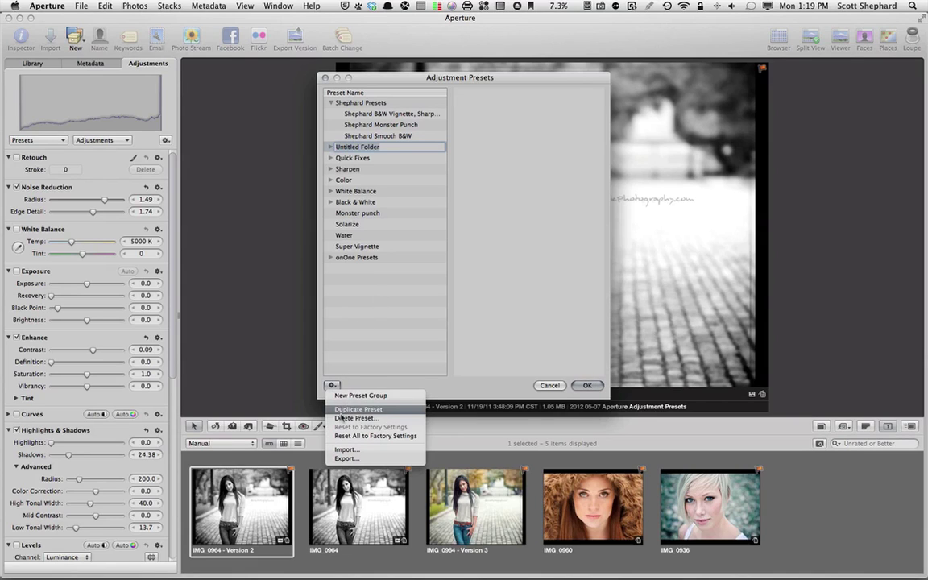
left_click(373, 326)
left_click(330, 147)
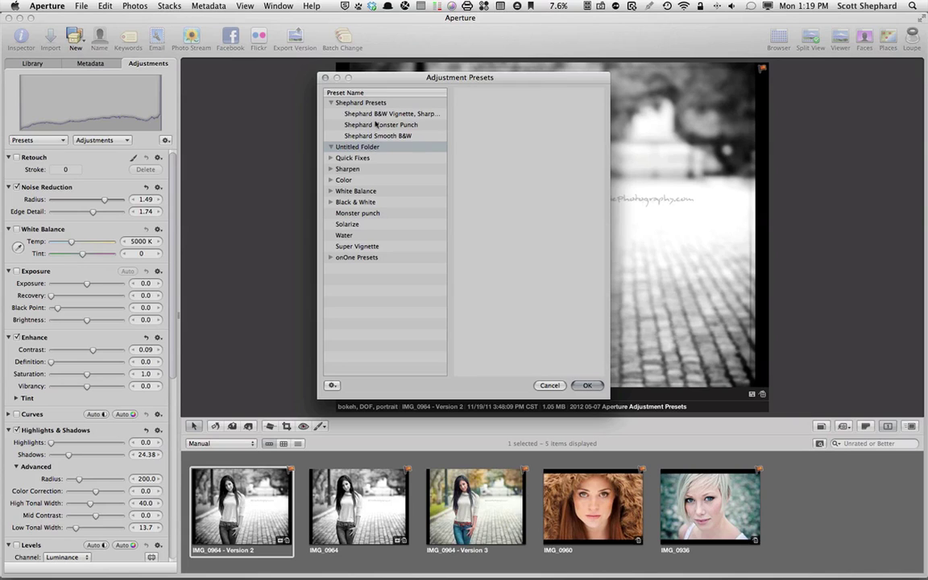
left_click(588, 385)
Apply the Shephard Smooth B&W preset to portrait IMG_0960.
left_click(595, 525)
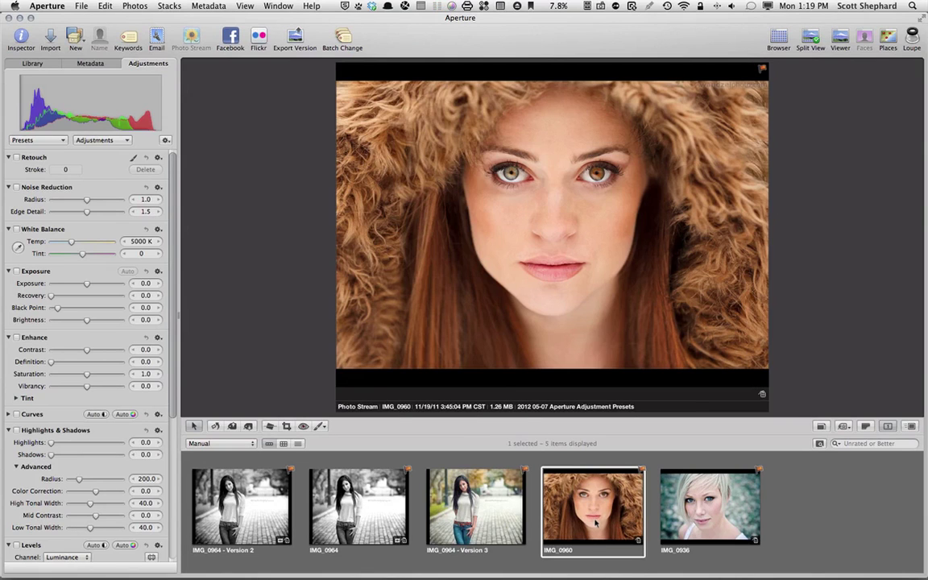
left_click(36, 141)
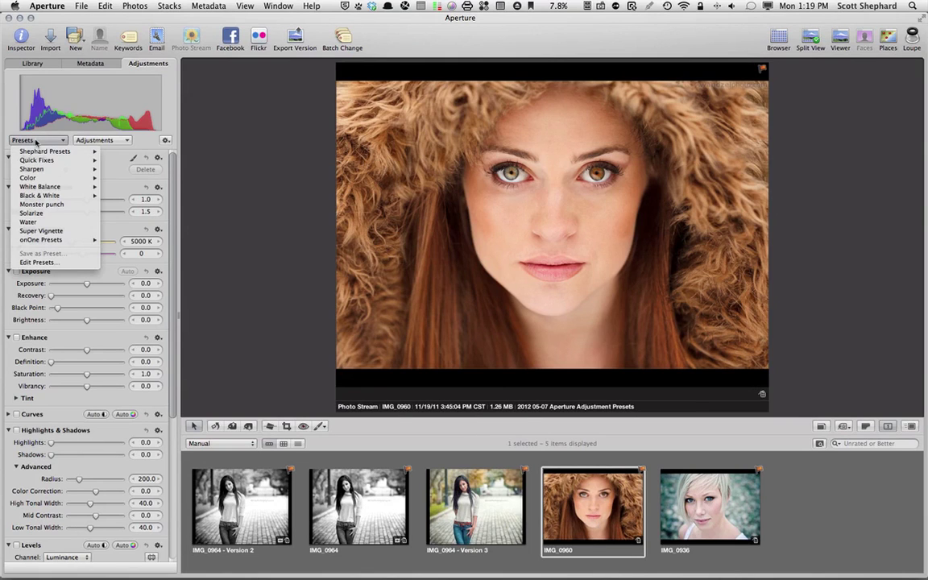
mouse_move(36, 151)
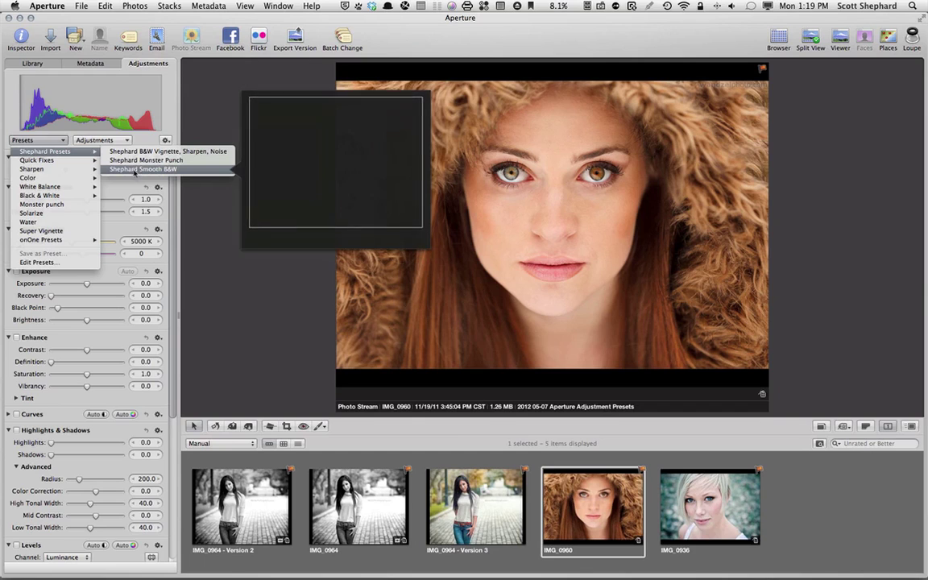
left_click(137, 170)
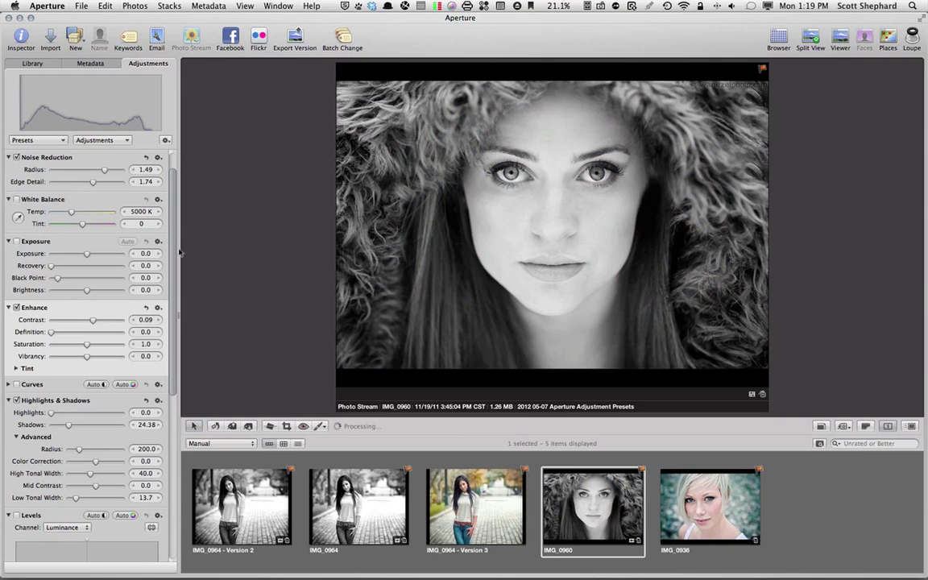
Compare with Version 2, then reset all adjustments on IMG_0960.
left_click(263, 501)
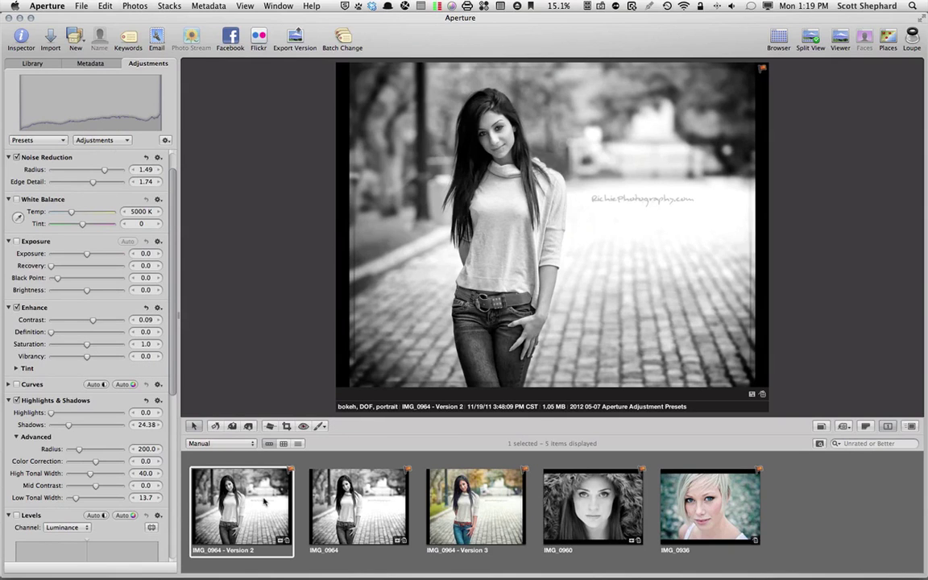
left_click(603, 516)
right_click(602, 516)
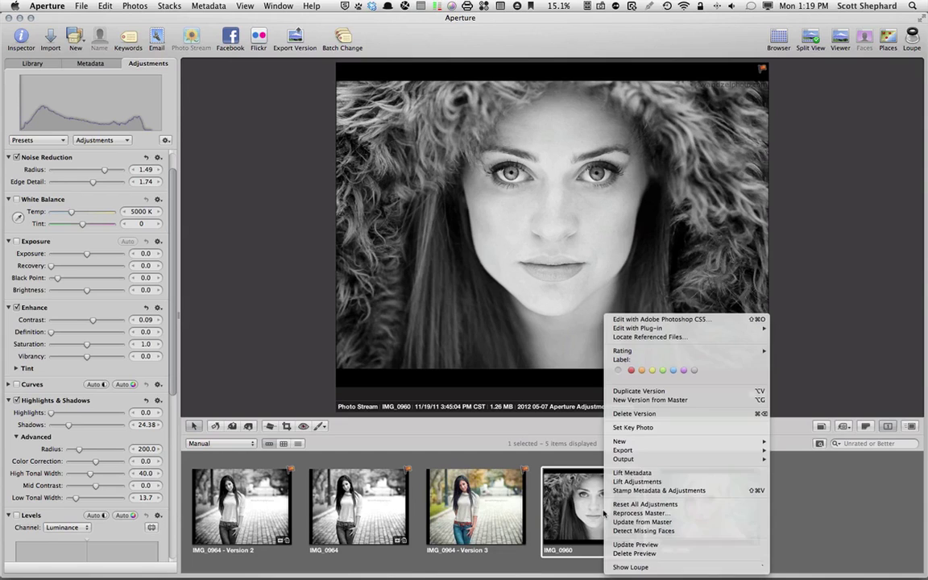
left_click(623, 504)
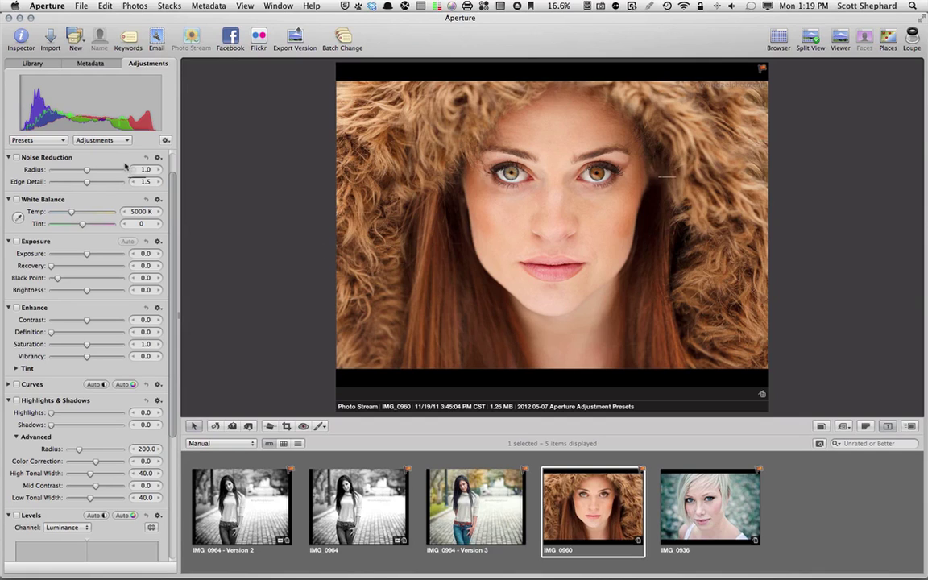
Add a Sepia Tone adjustment to IMG_0960 and set its intensity to 0.64.
left_click(59, 142)
left_click(94, 141)
left_click(94, 140)
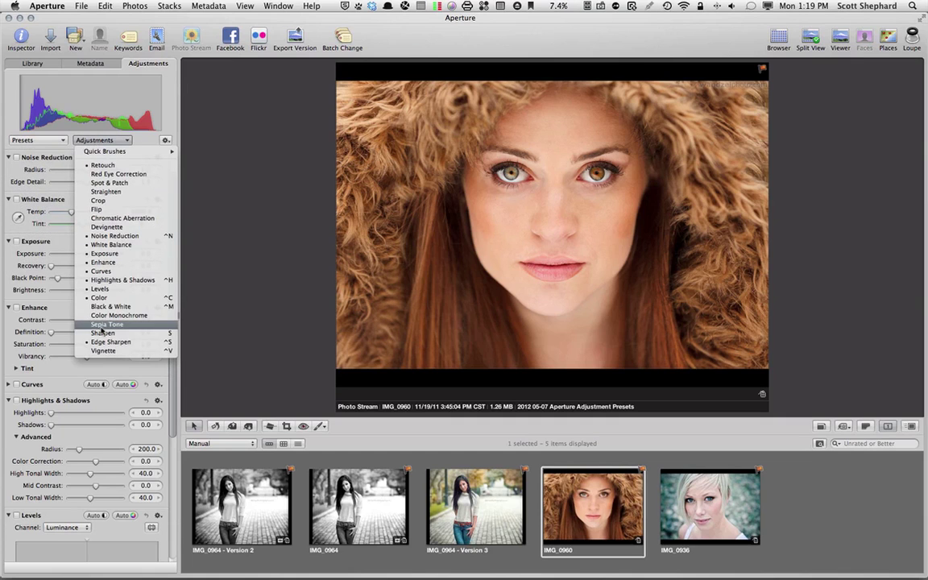
left_click(101, 327)
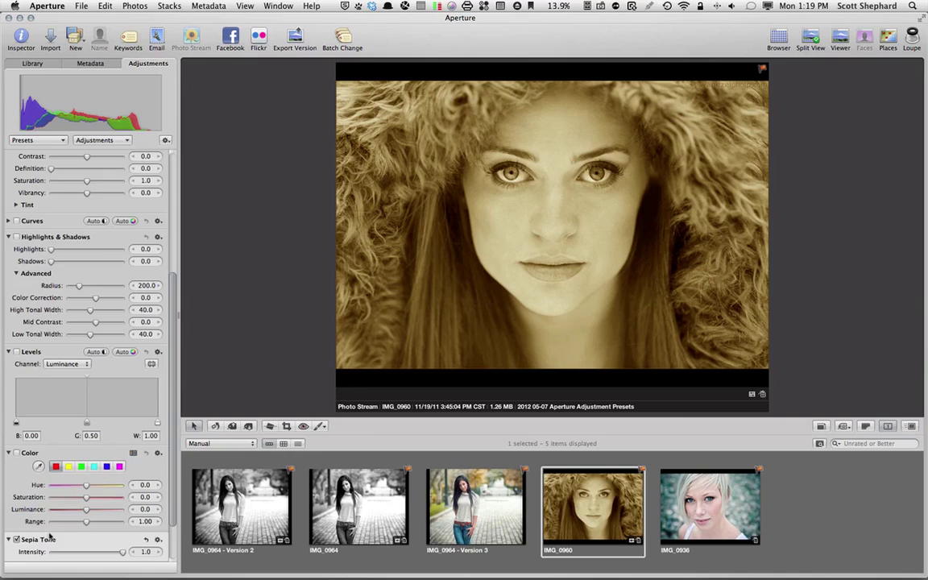
scroll(50, 535, "down", 2)
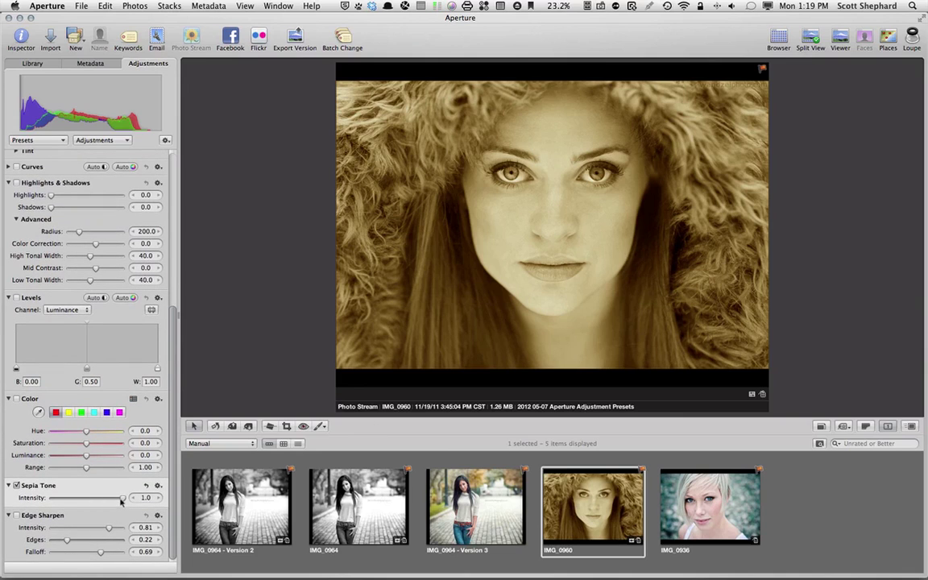
left_click_drag(121, 502, 97, 501)
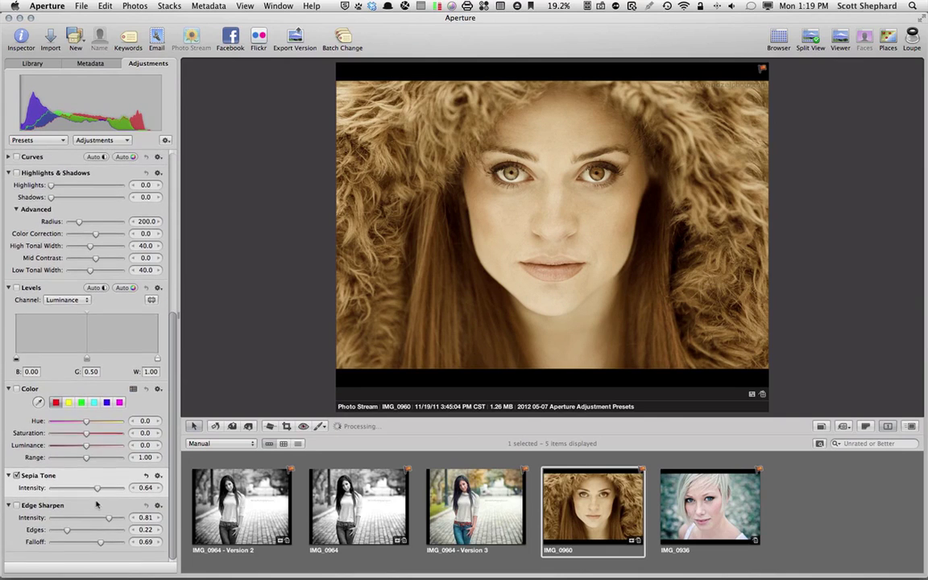
scroll(97, 501, "up", 5)
left_click(100, 140)
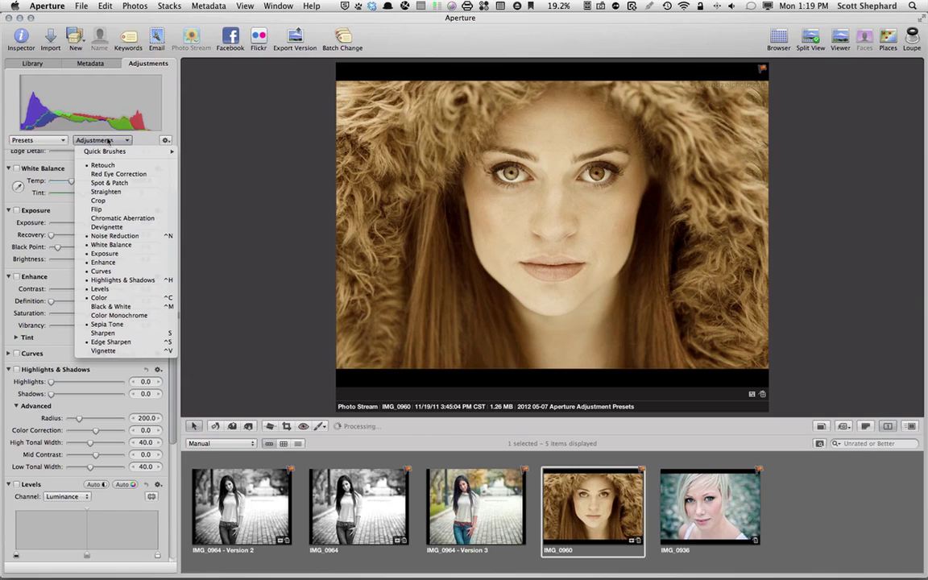
mouse_move(105, 153)
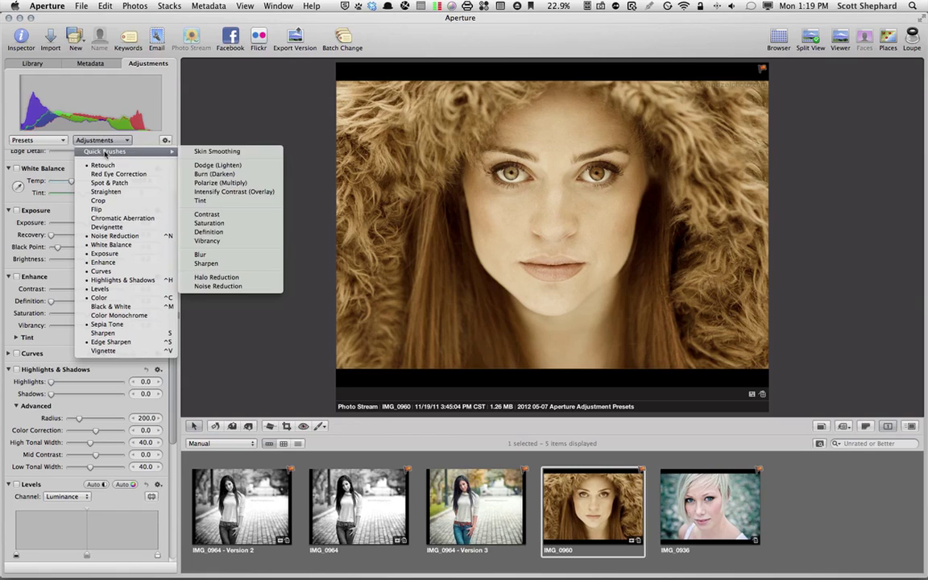
Apply the Skin Smoothing quick brush to the entire photo with intensity 0.82 and radius 12.55.
left_click(224, 154)
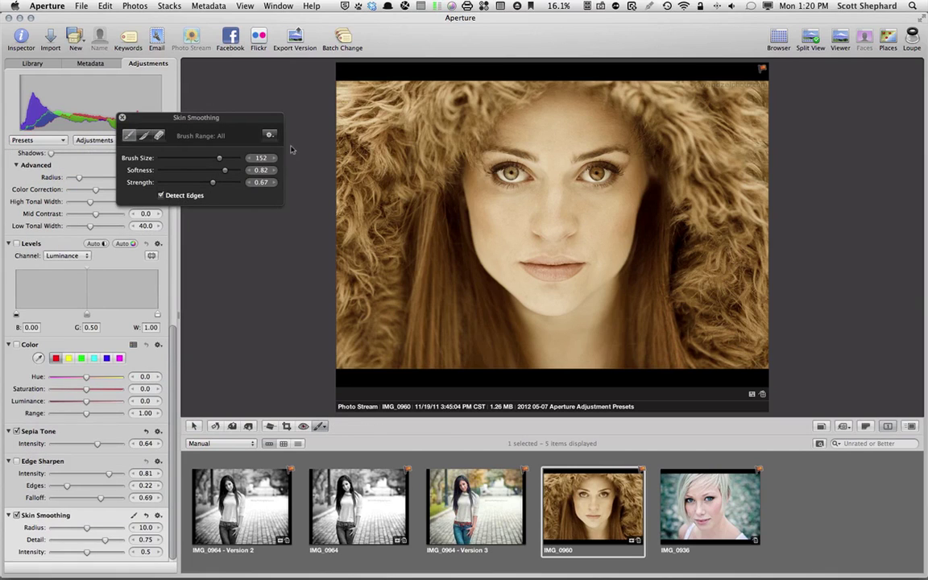
left_click(270, 135)
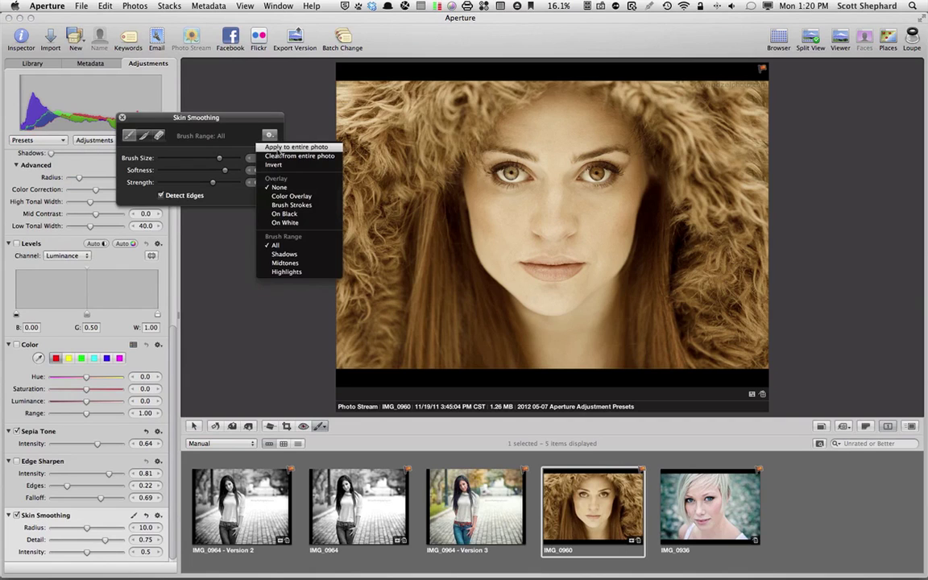
left_click(272, 147)
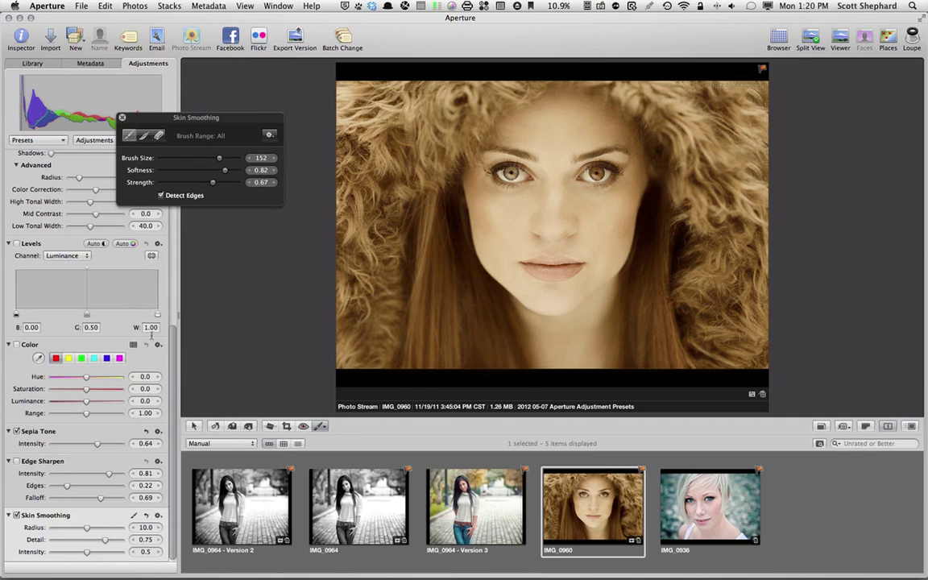
scroll(90, 550, "down", 2)
left_click_drag(90, 551, 109, 552)
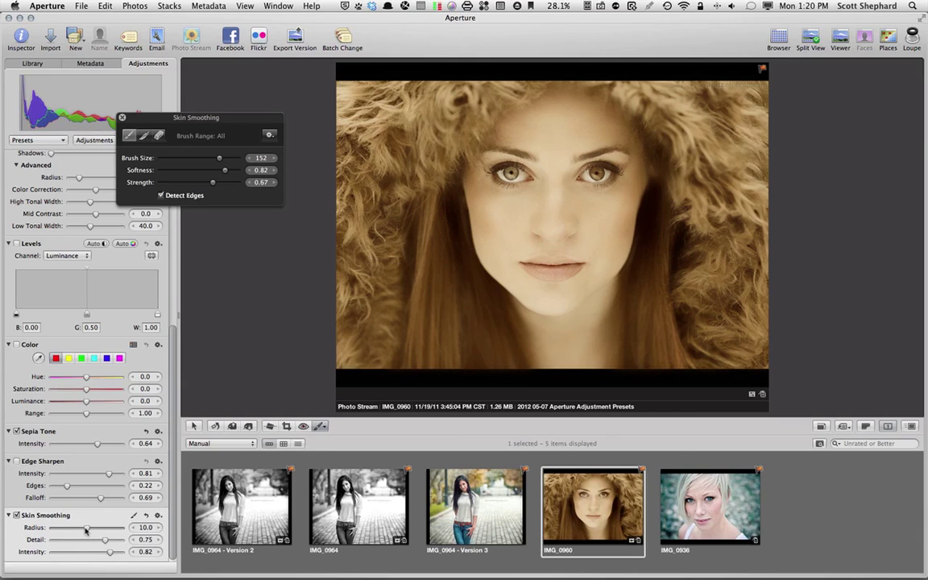
mouse_move(86, 531)
left_mouse_down()
mouse_move(94, 529)
mouse_move(68, 529)
mouse_move(95, 528)
left_mouse_up()
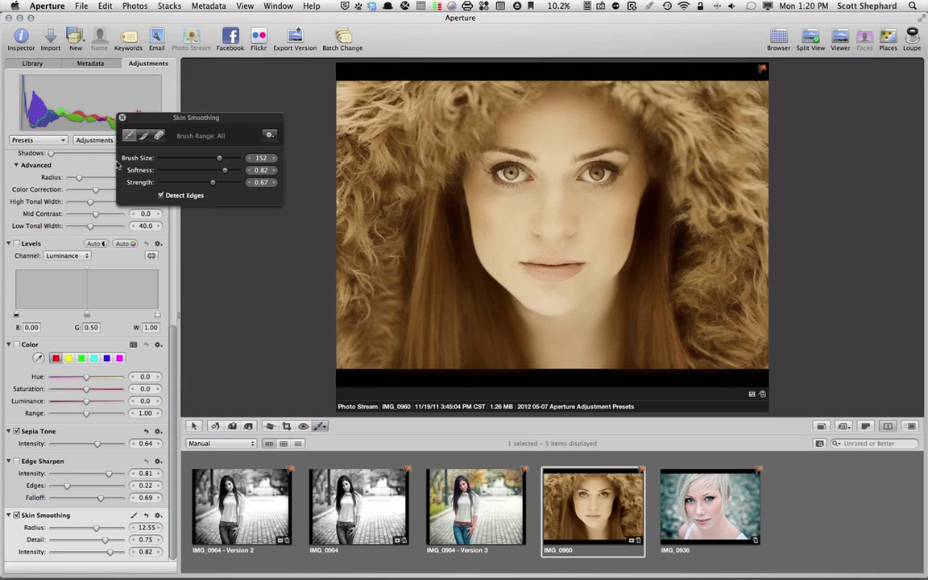
left_click(121, 118)
Save the current adjustments as preset 'Shephard Smooth Sepia' in the Shephard Presets folder, then select IMG_0936.
left_click(44, 140)
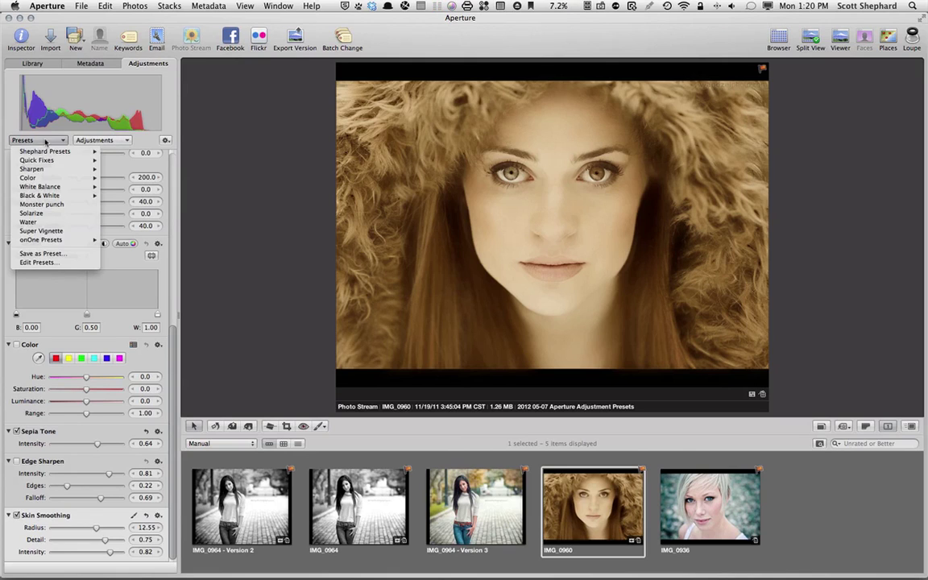
left_click(40, 253)
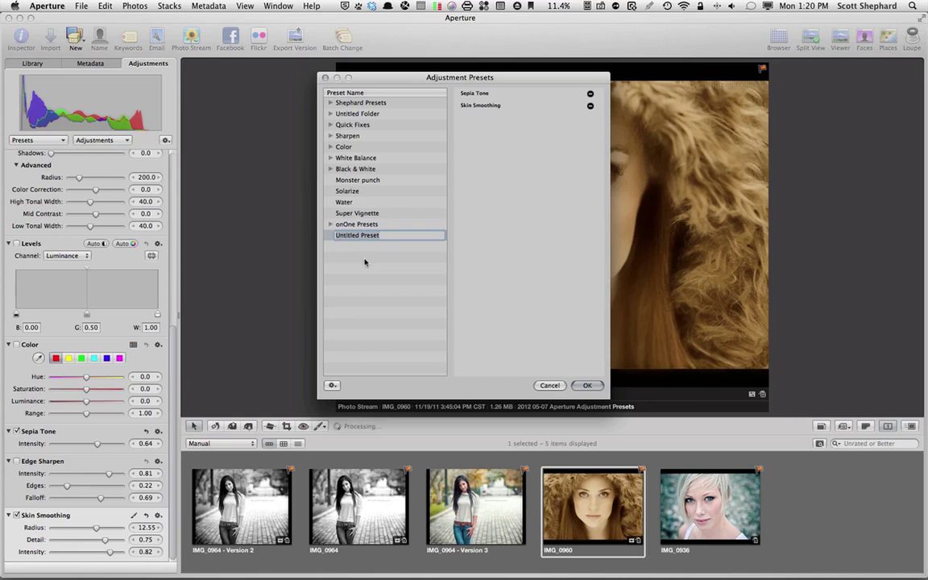
key("BackSpace")
type("Shephard Smo")
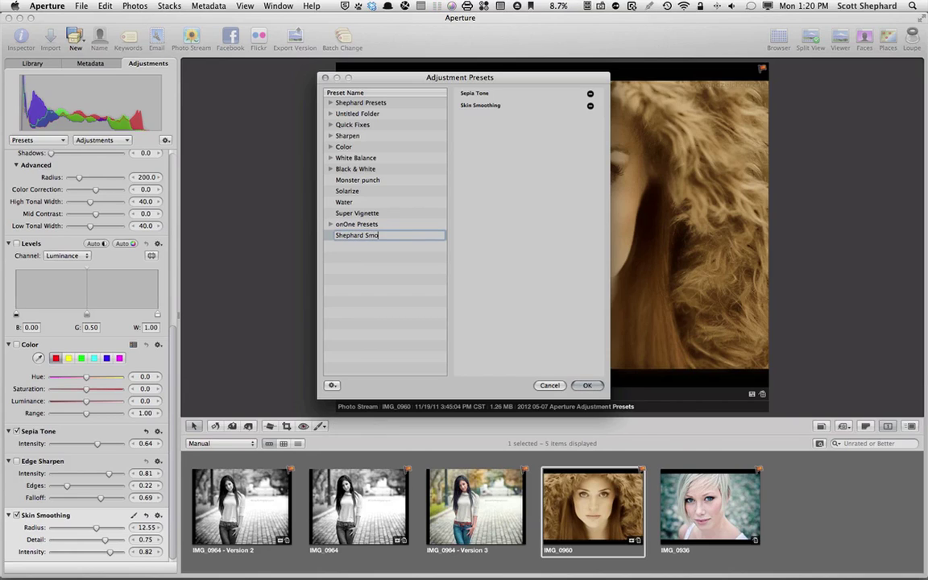
type("oth Sepia")
left_click(373, 237)
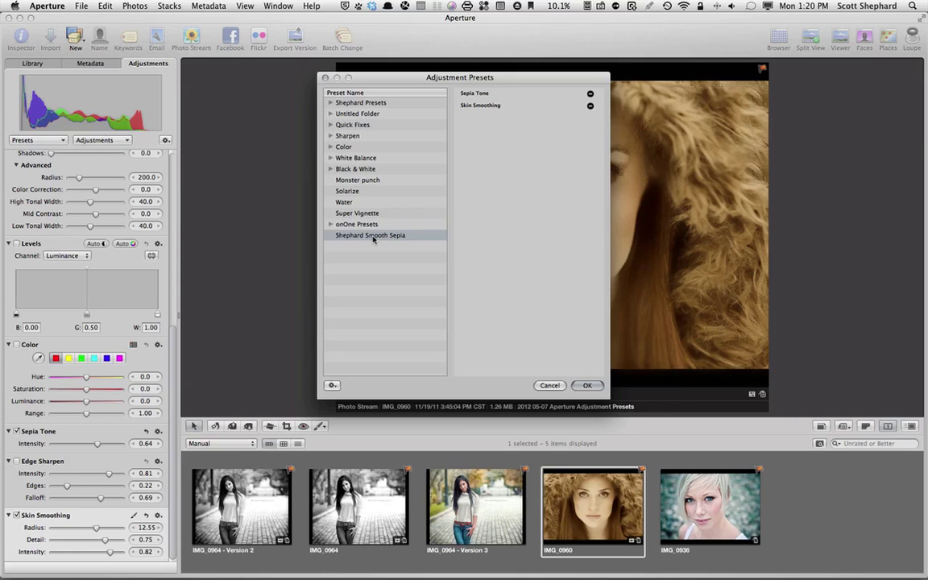
left_click_drag(373, 237, 376, 105)
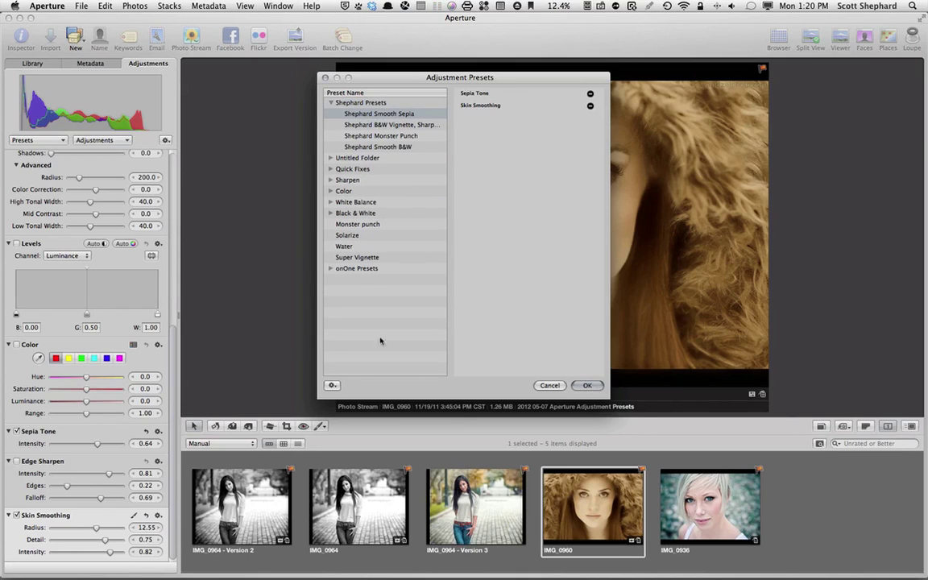
left_click(588, 385)
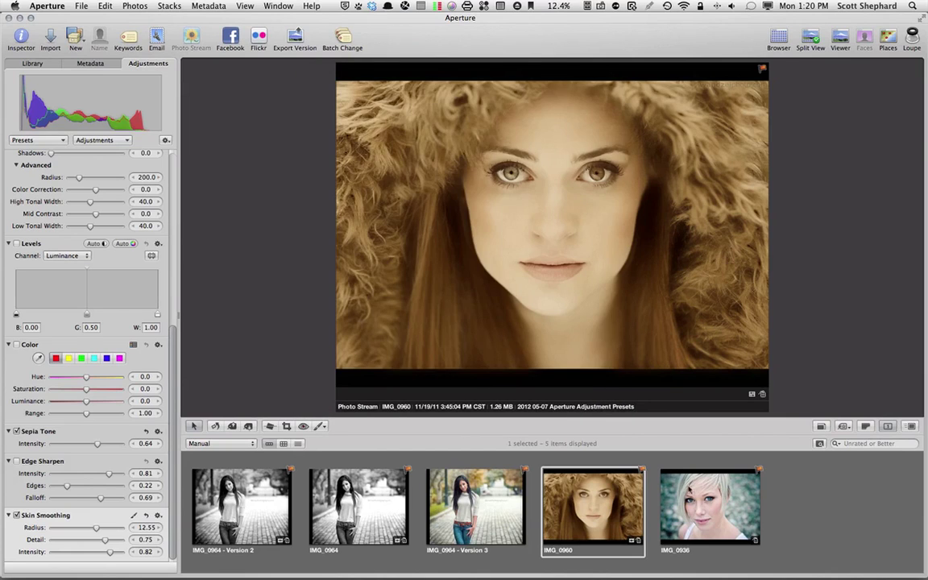
left_click(689, 484)
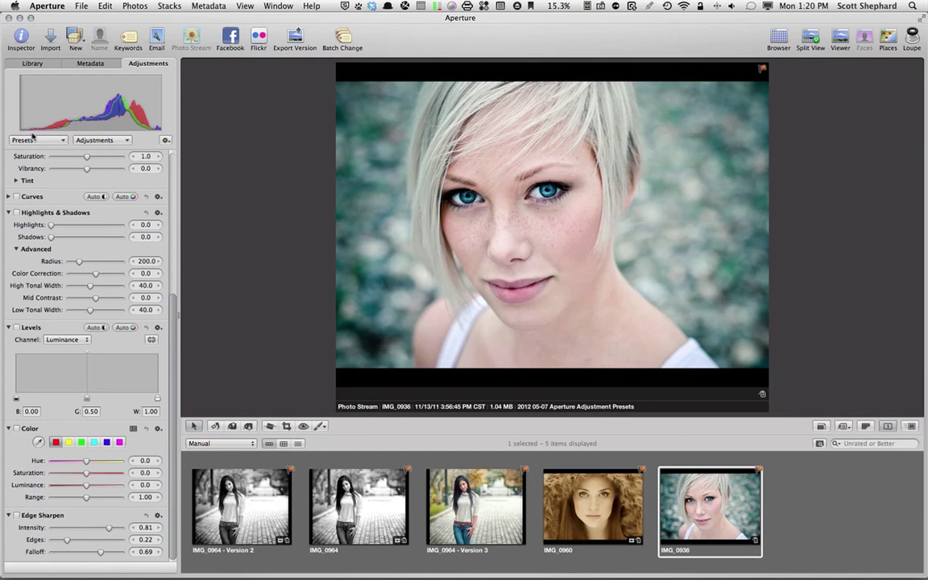
Apply Shephard Presets > Shephard Smooth Sepia to IMG_0936, adding Sepia Tone 0.64 and Skin Smoothing.
left_click(34, 141)
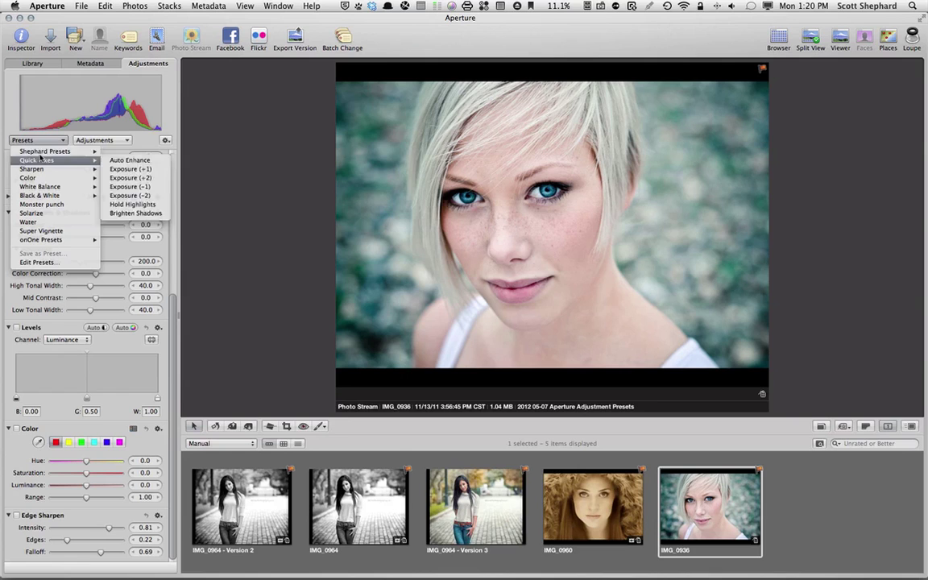
mouse_move(81, 151)
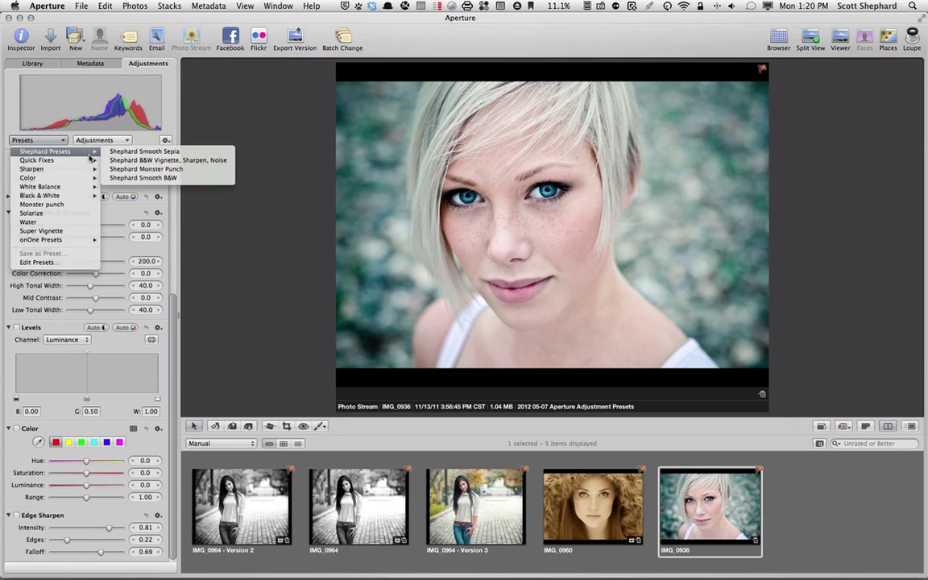
left_click(148, 152)
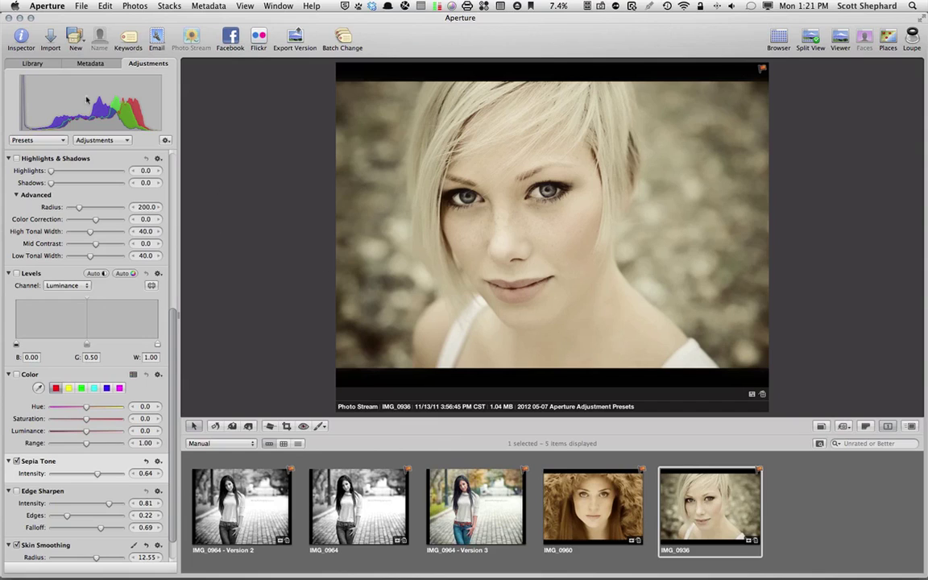
Open Import from the EOS_DIGITAL card and select all three photos, IMG_5208 through IMG_5217.
left_click(49, 38)
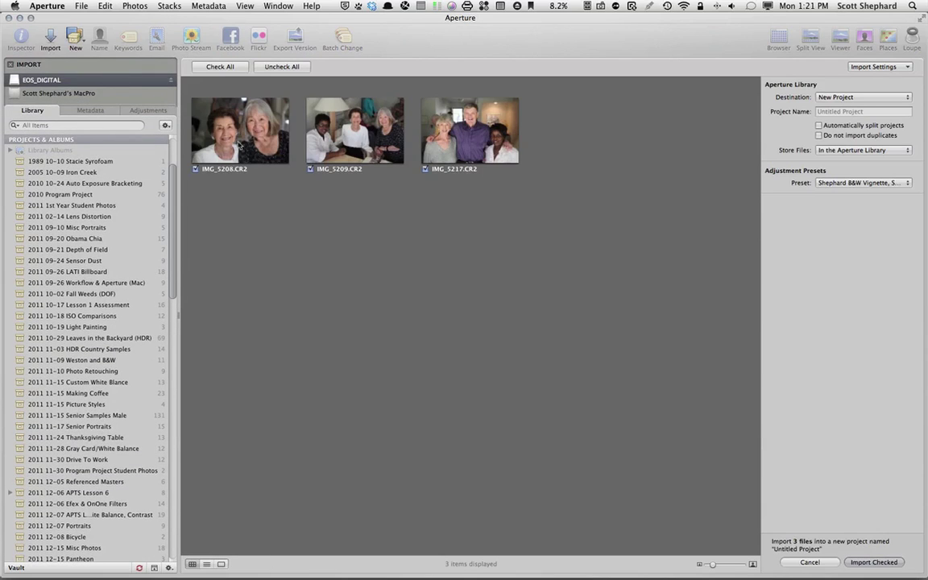
left_click(222, 133)
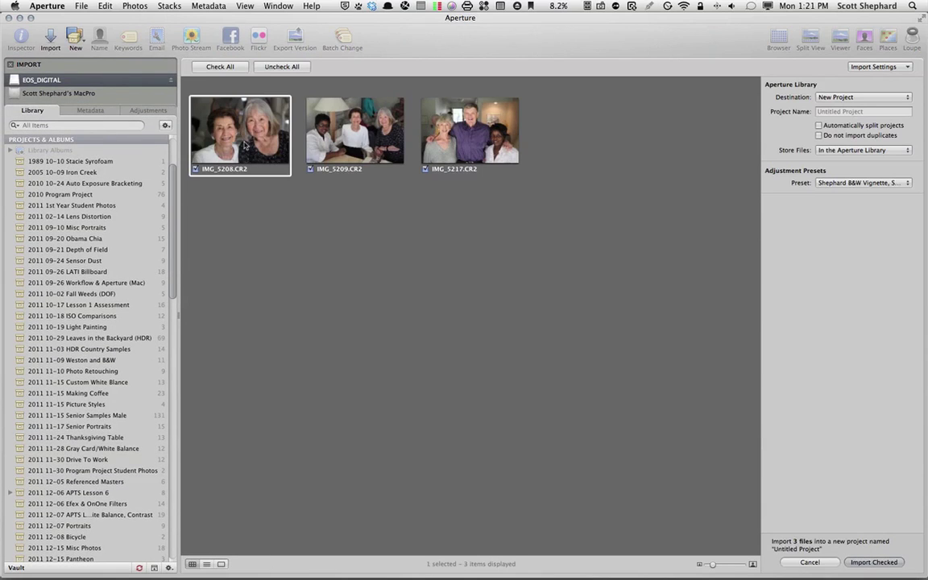
left_click(444, 150, "shift")
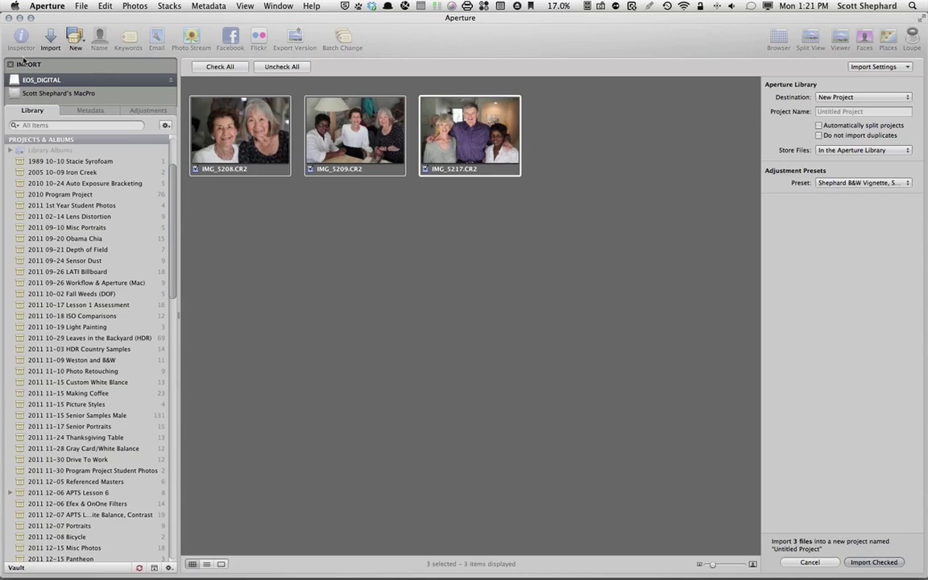
left_click(24, 81)
Pick the '2012 05-07 Aperture Adjustment Presets' project in the Library list as the import destination.
scroll(56, 482, "down", 10)
scroll(56, 482, "down", 3)
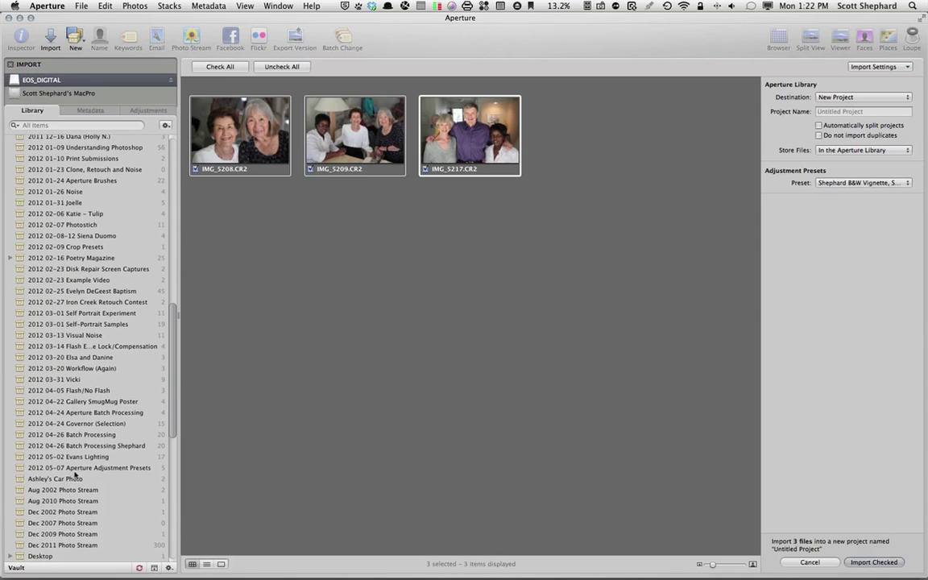
left_click(81, 469)
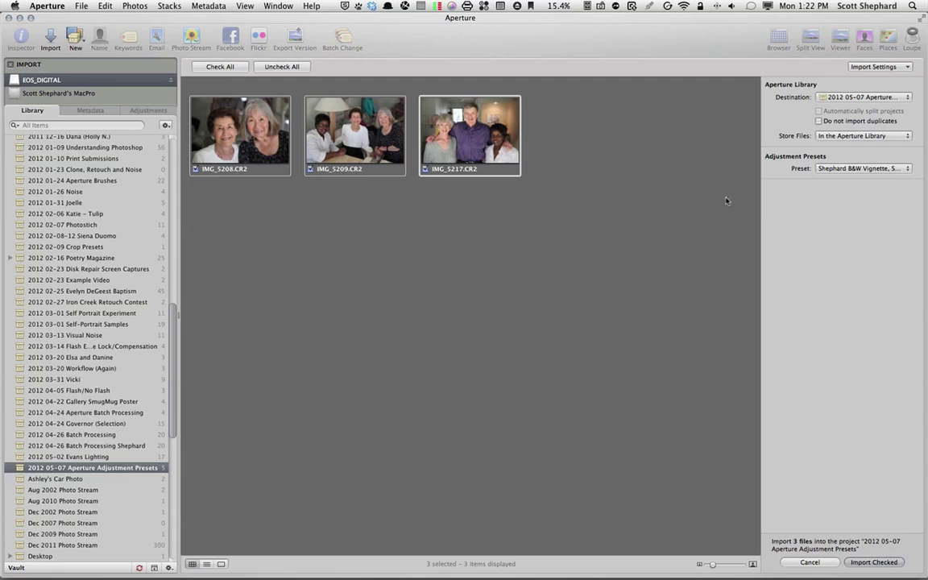
Toggle Rename Files and Adjustment Presets off and on in the Import Settings menu.
left_click(882, 67)
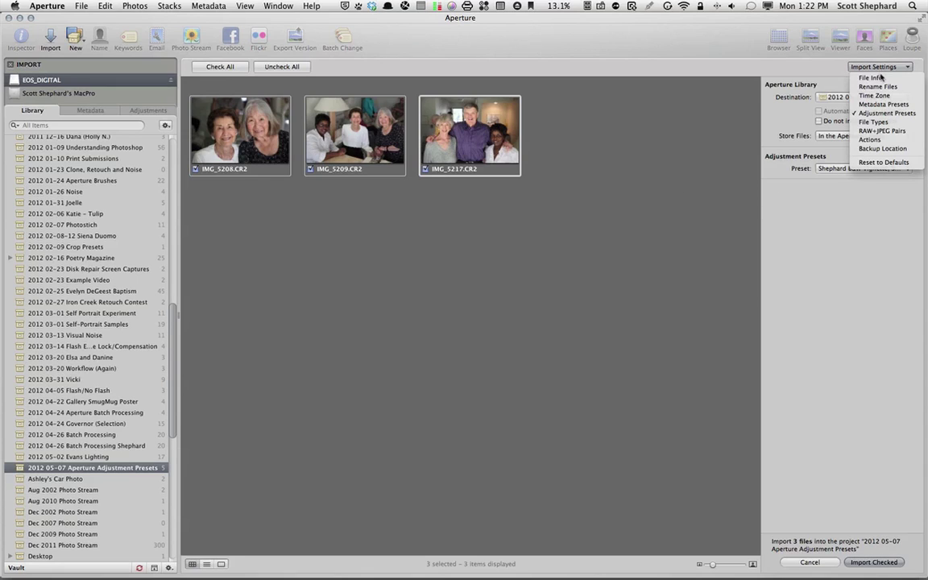
left_click(878, 67)
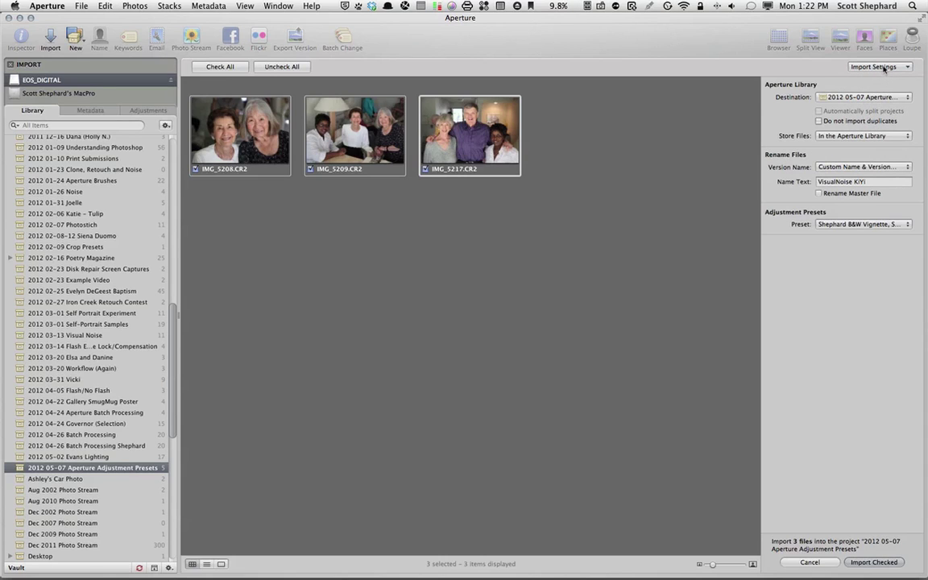
left_click(884, 68)
left_click(886, 87)
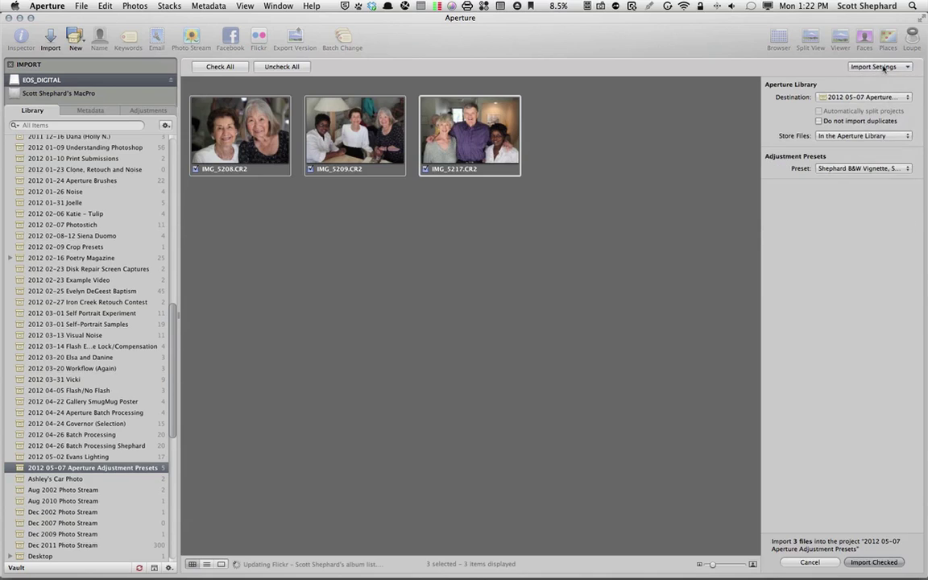
left_click(883, 68)
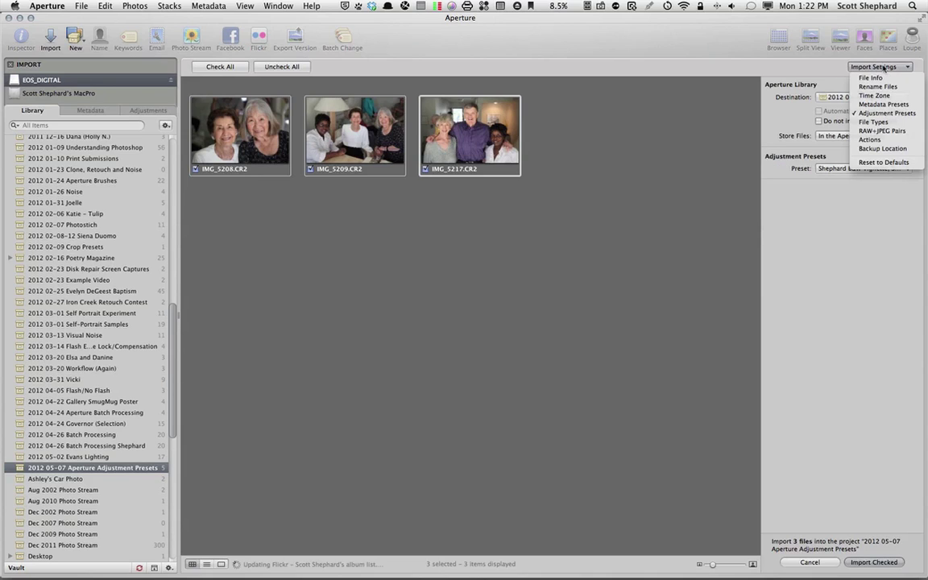
left_click(877, 114)
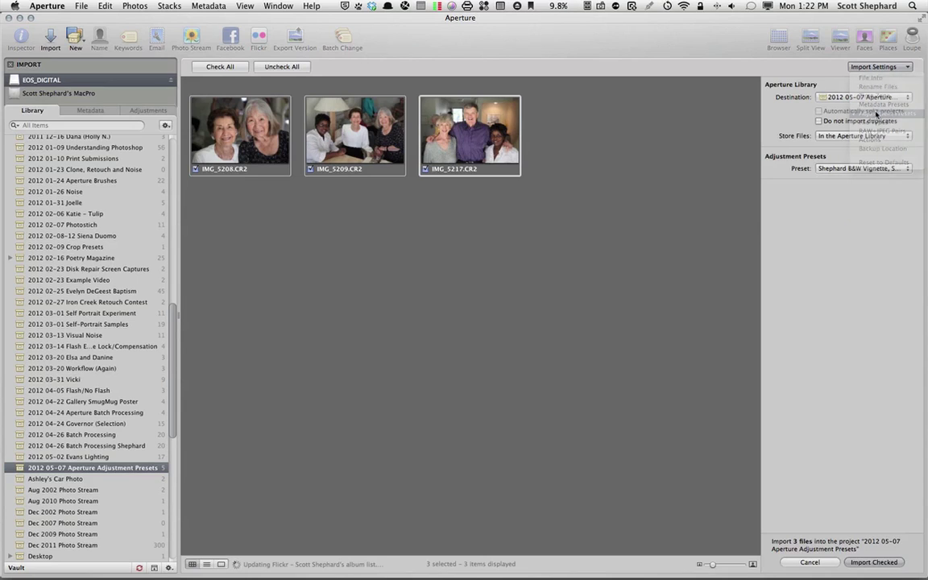
left_click(884, 65)
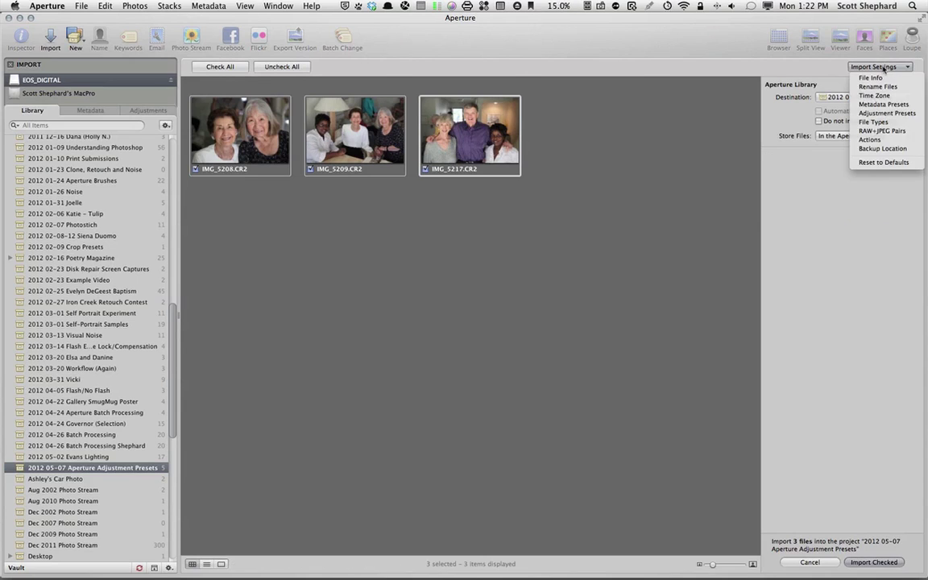
left_click(886, 113)
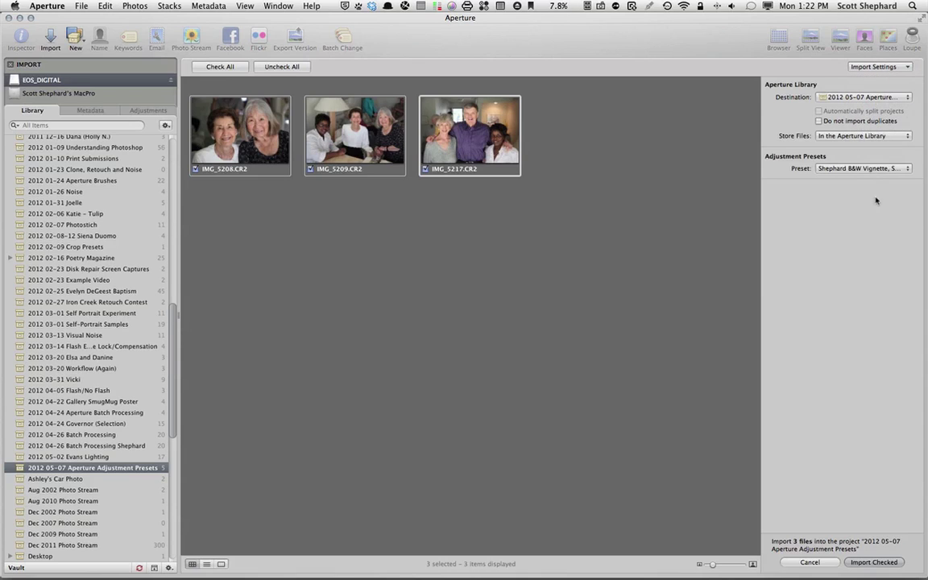
Show then hide Metadata Presets, and bring up the import Adjustment Presets pop-up.
left_click(884, 66)
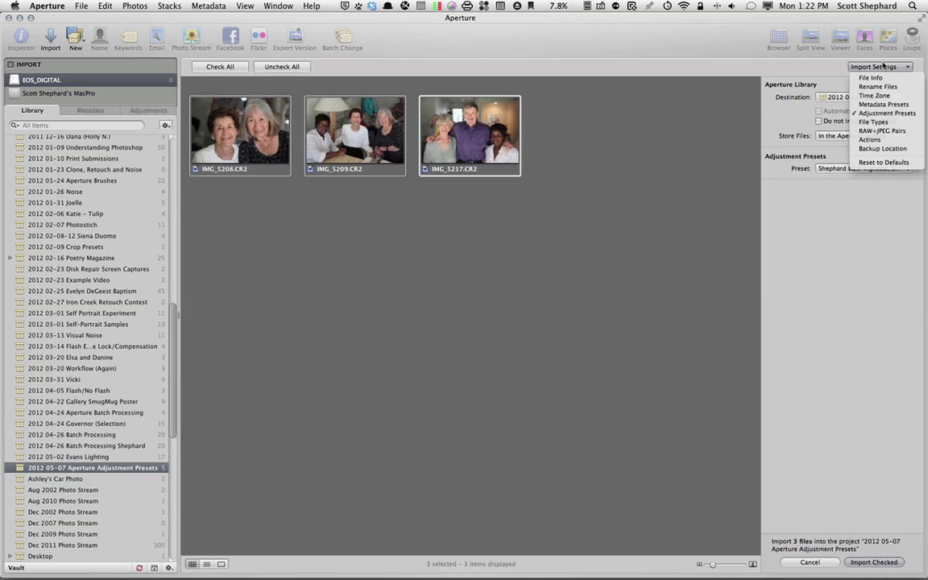
left_click(879, 103)
left_click(883, 66)
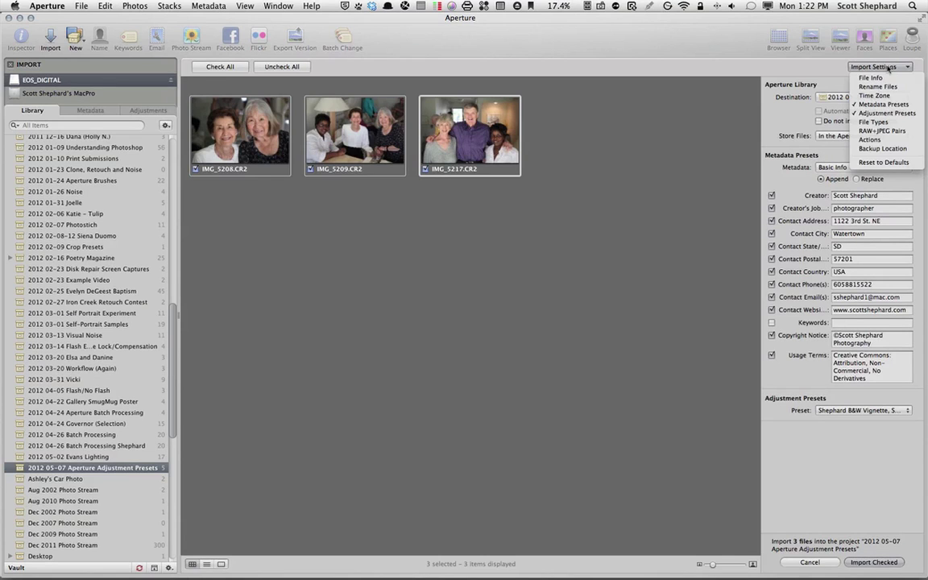
left_click(882, 105)
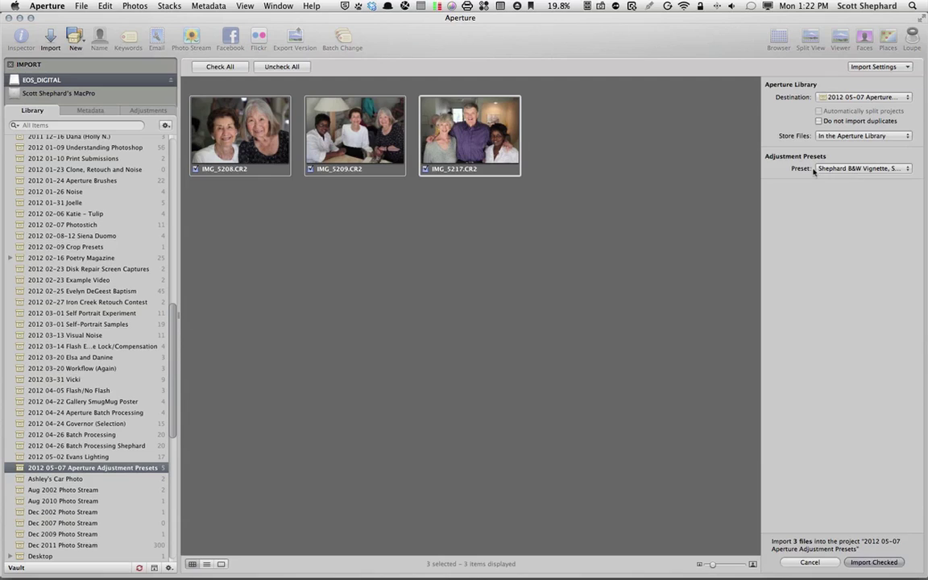
left_click(854, 170)
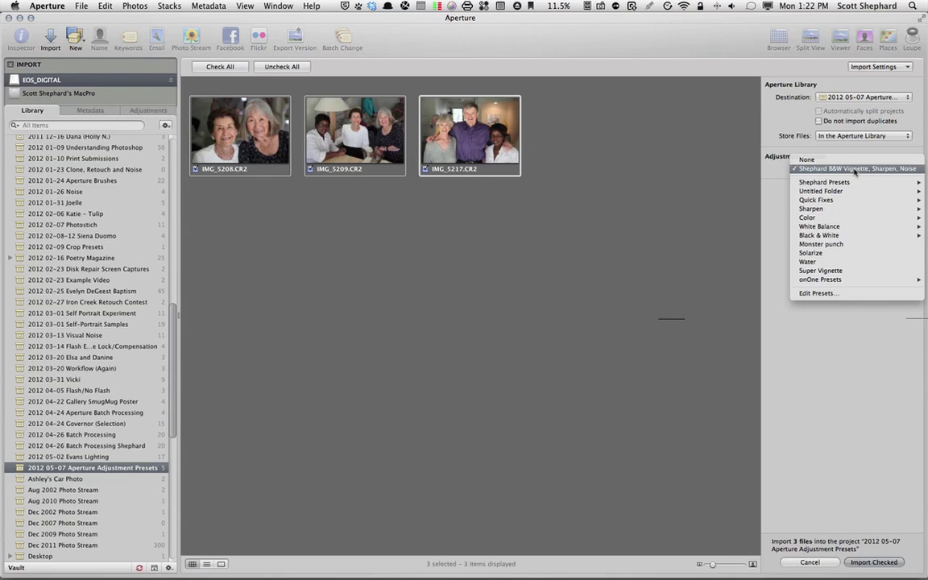
Choose Shephard Presets > Shephard Smooth Sepia as the adjustment preset applied on import.
mouse_move(854, 182)
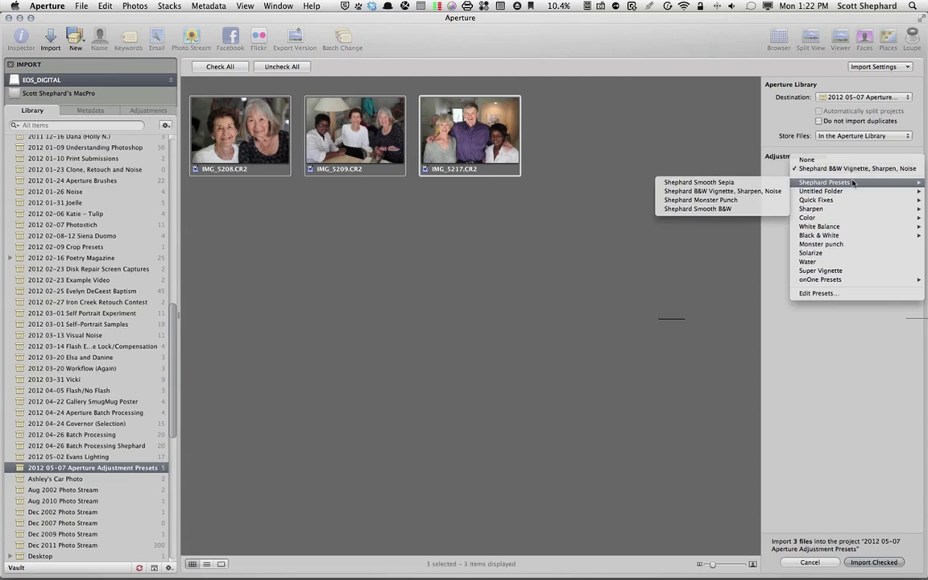
left_click(731, 184)
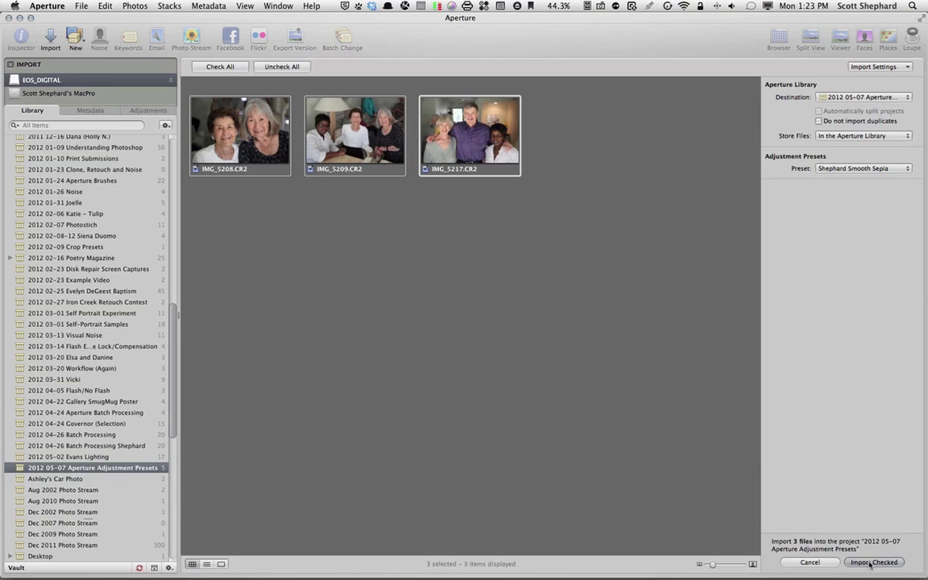
Import the three checked photos, keeping the originals on the card.
left_click(874, 563)
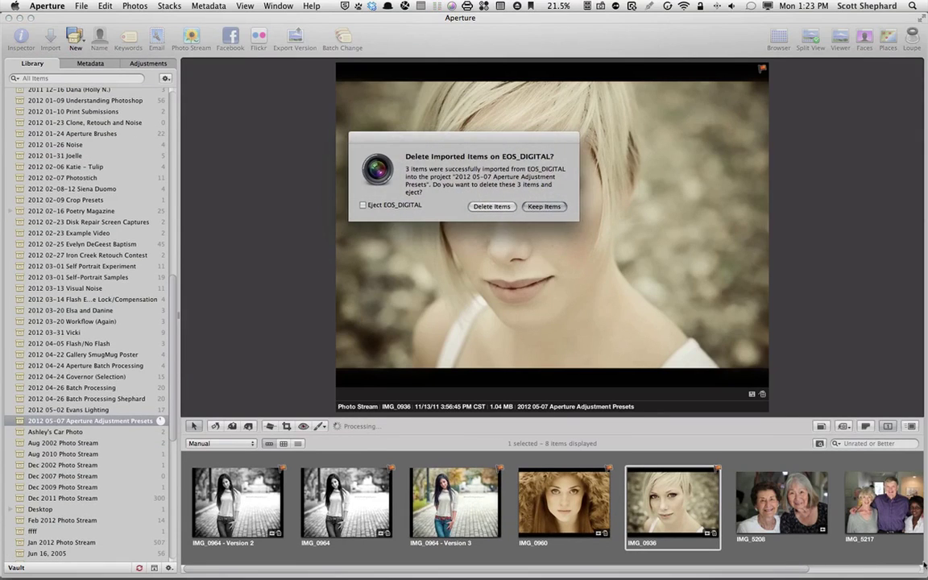
left_click(543, 207)
left_click_drag(784, 570, 850, 575)
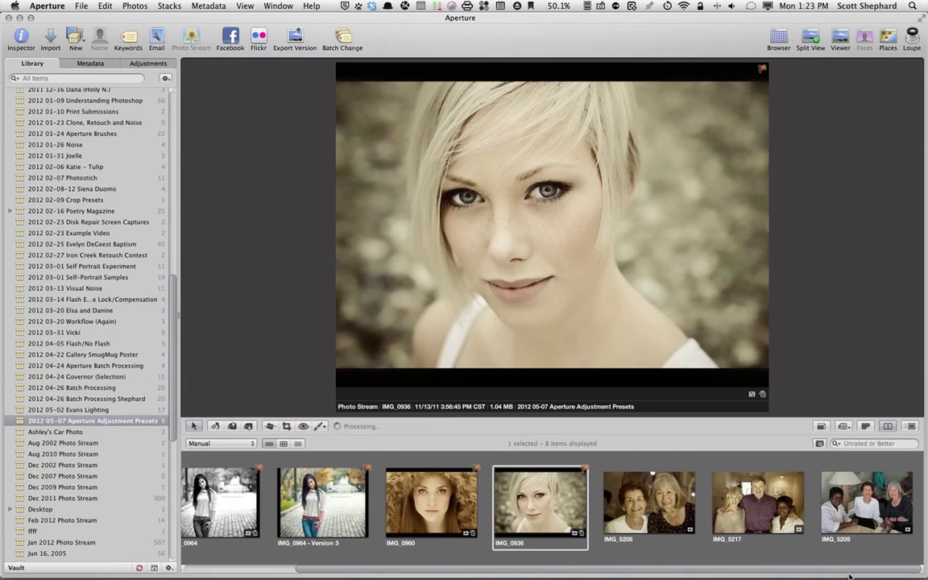
Browse IMG_5208, IMG_5217, IMG_5209, IMG_0960 and IMG_0936 in the viewer, ending on IMG_5208.
left_click(638, 498)
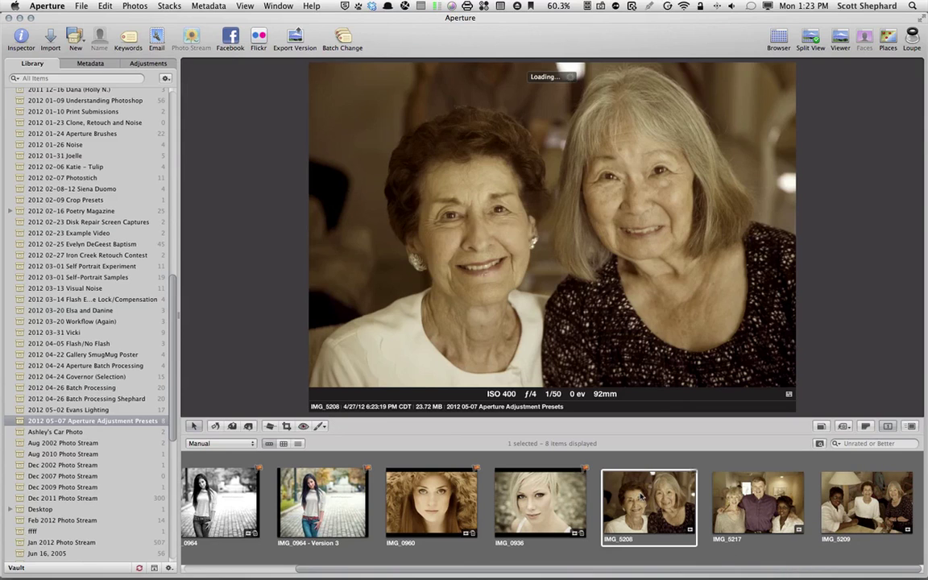
key("Right")
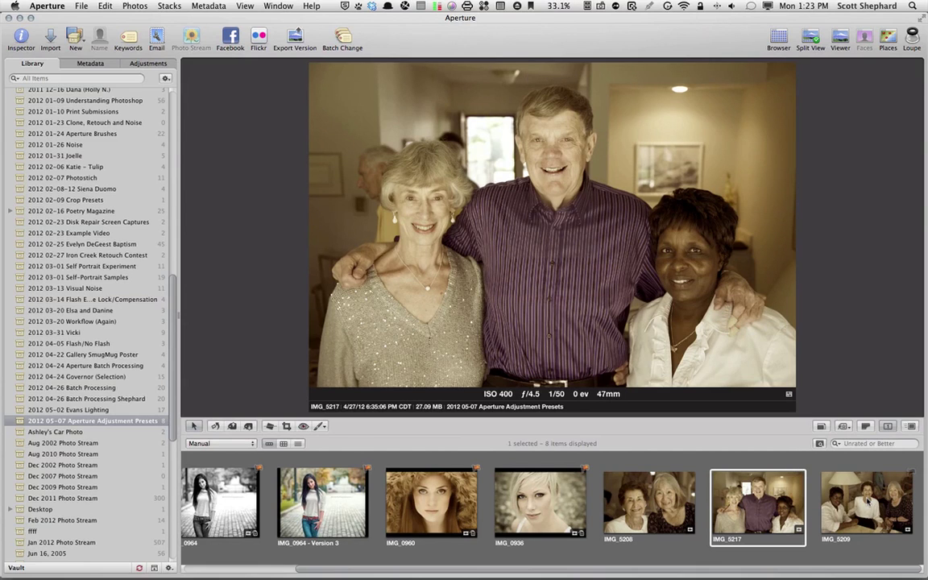
key("Right")
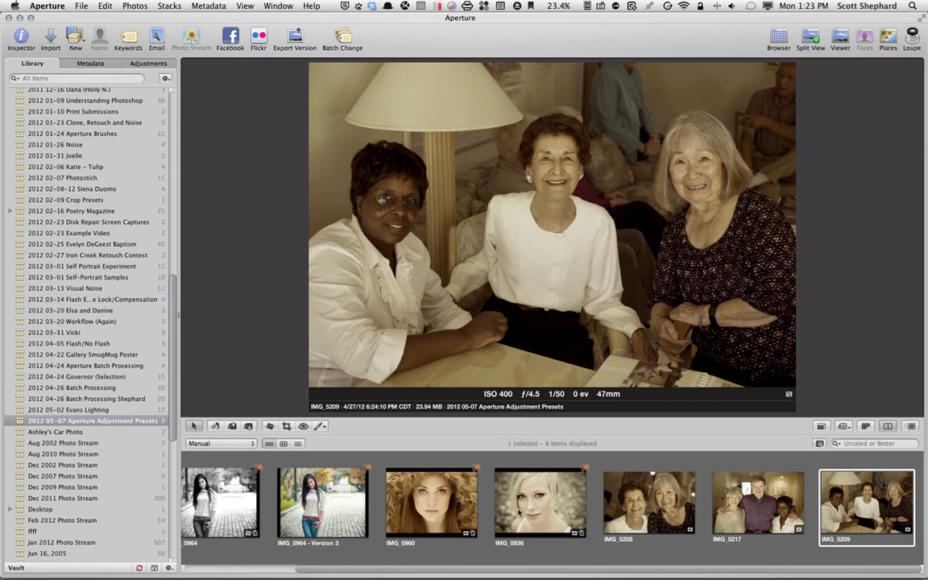
left_click(548, 506)
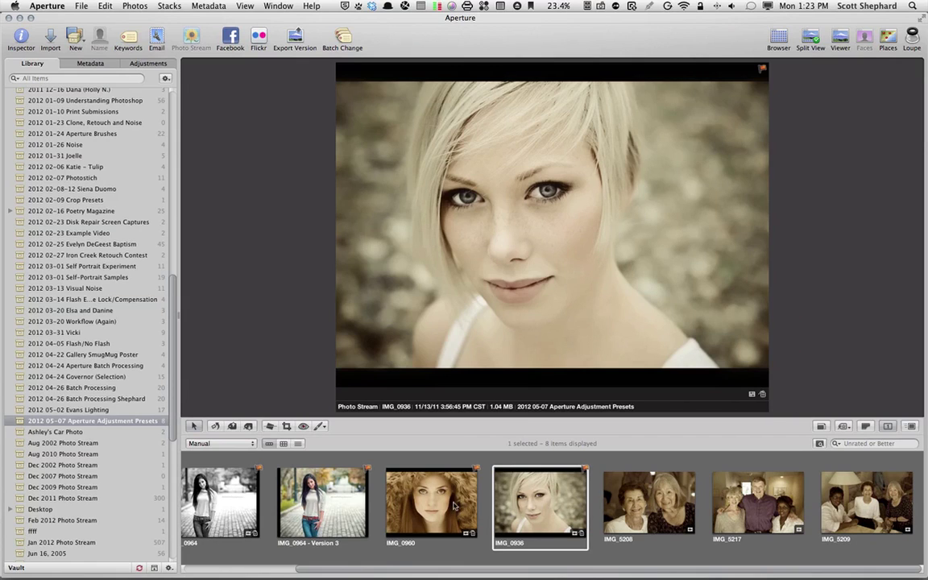
key("Left")
key("Right")
left_click(659, 510)
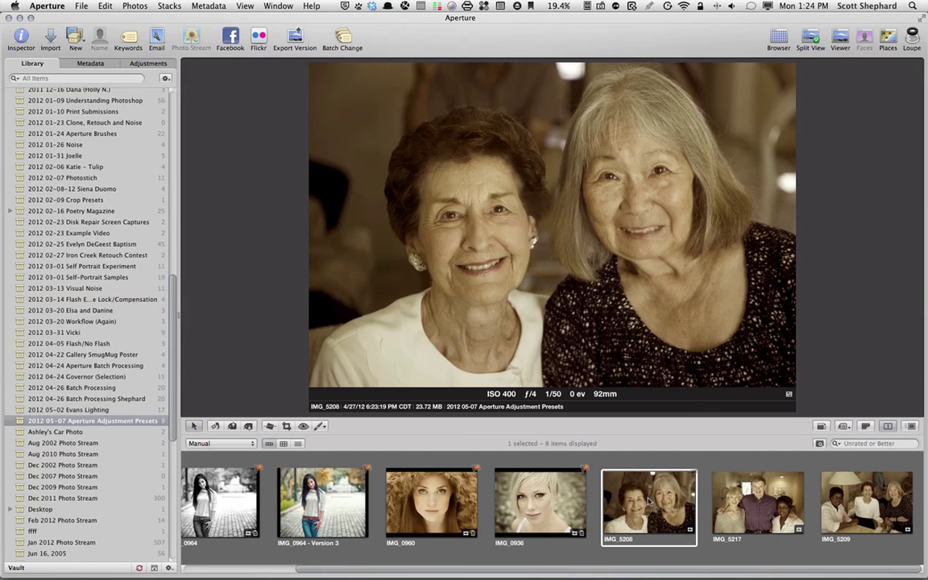
Make IMG_5208 - Version 2 via New Version from Master and compare it with the sepia original.
right_click(654, 502)
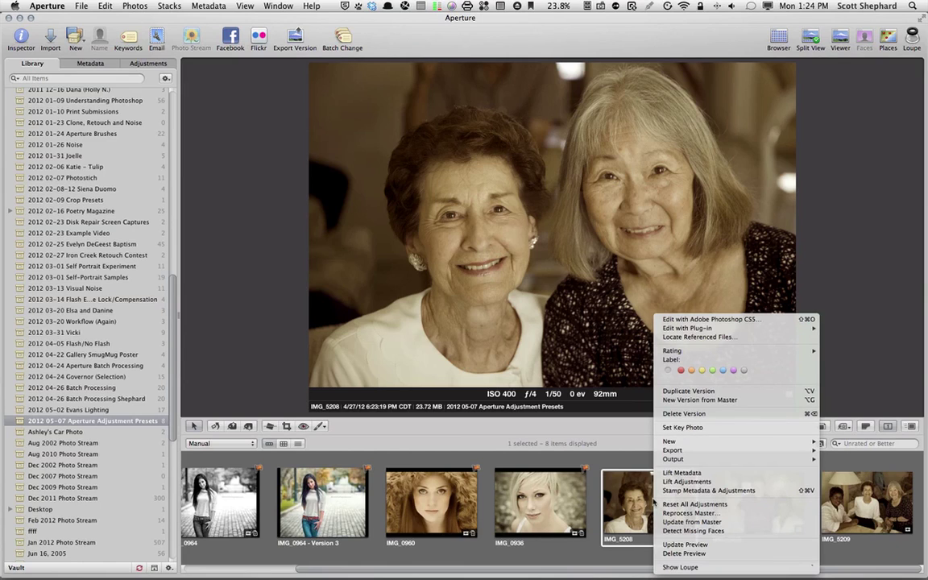
left_click(683, 504)
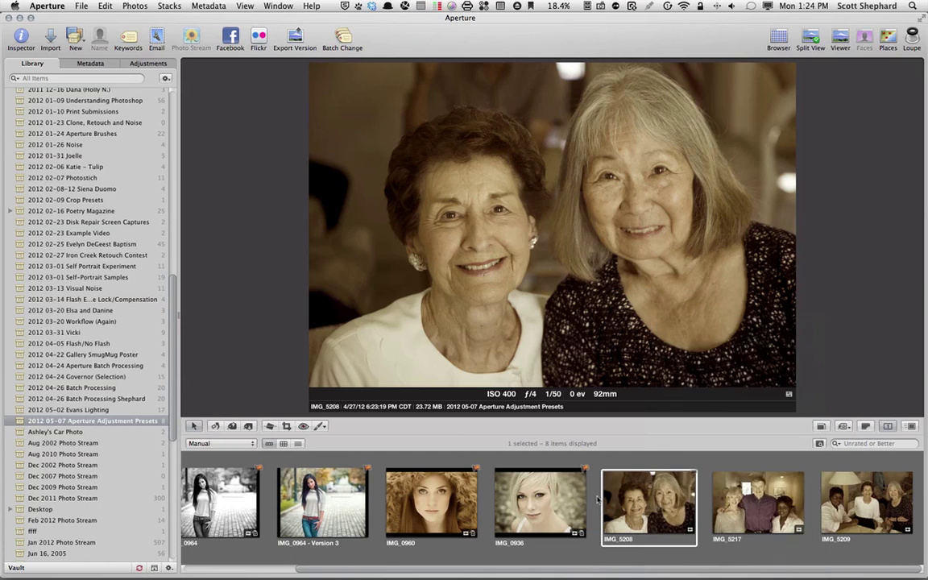
right_click(632, 498)
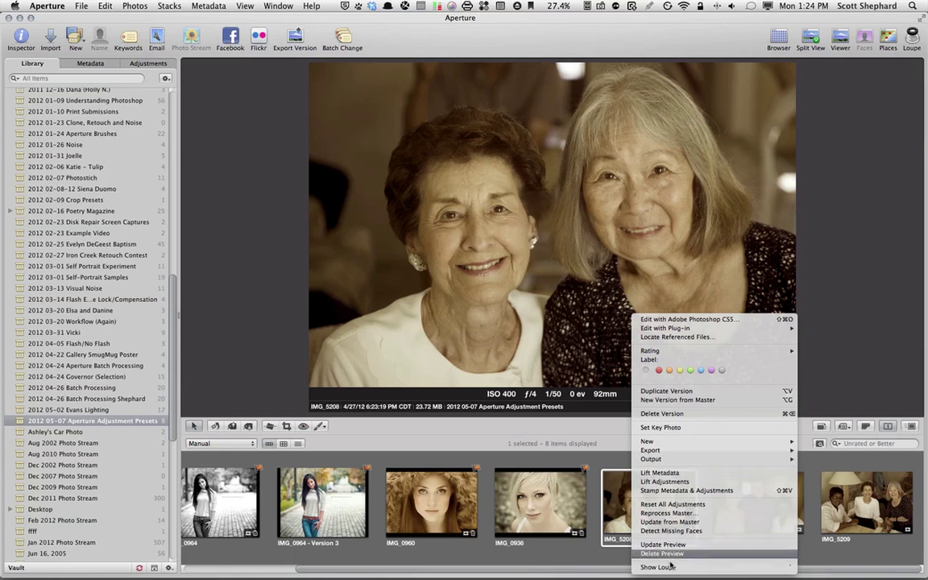
left_click(675, 400)
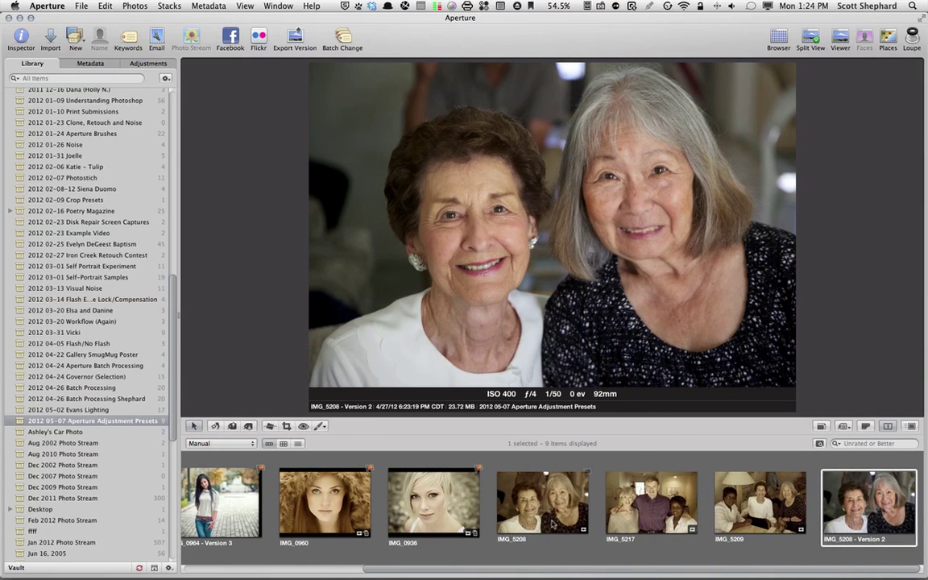
left_click(500, 473)
left_click(826, 477)
From Adjustments > Presets > Edit Presets, export Shephard Presets and replace the old file.
left_click(149, 66)
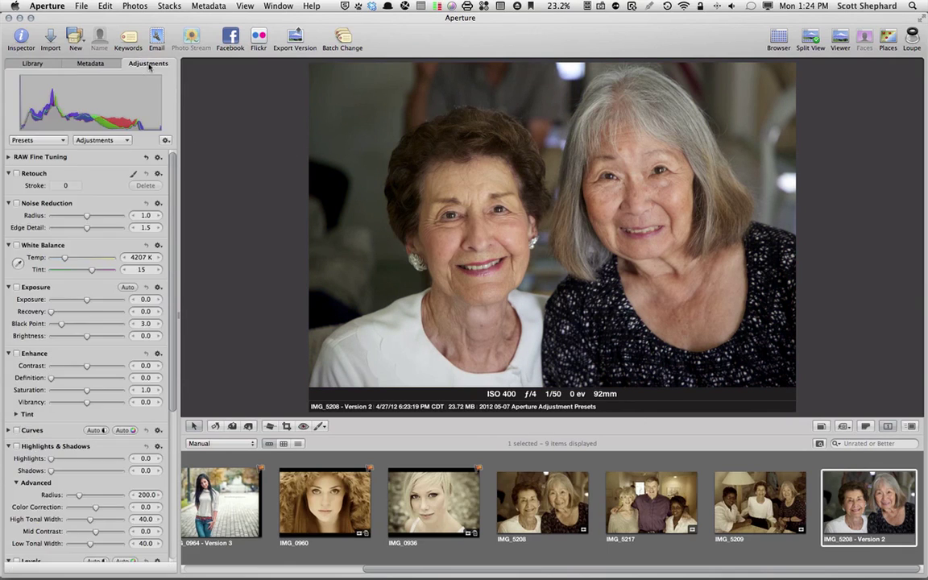
left_click(39, 141)
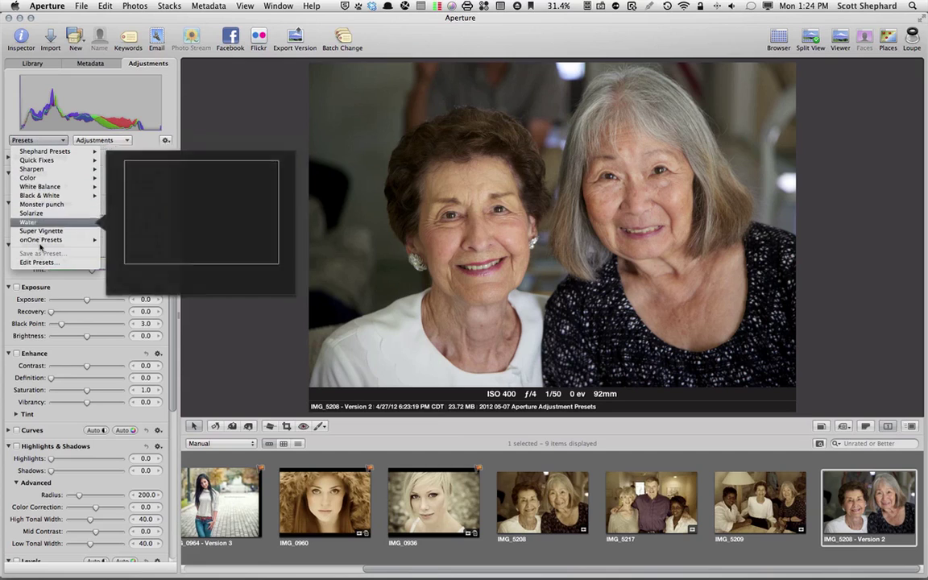
left_click(37, 262)
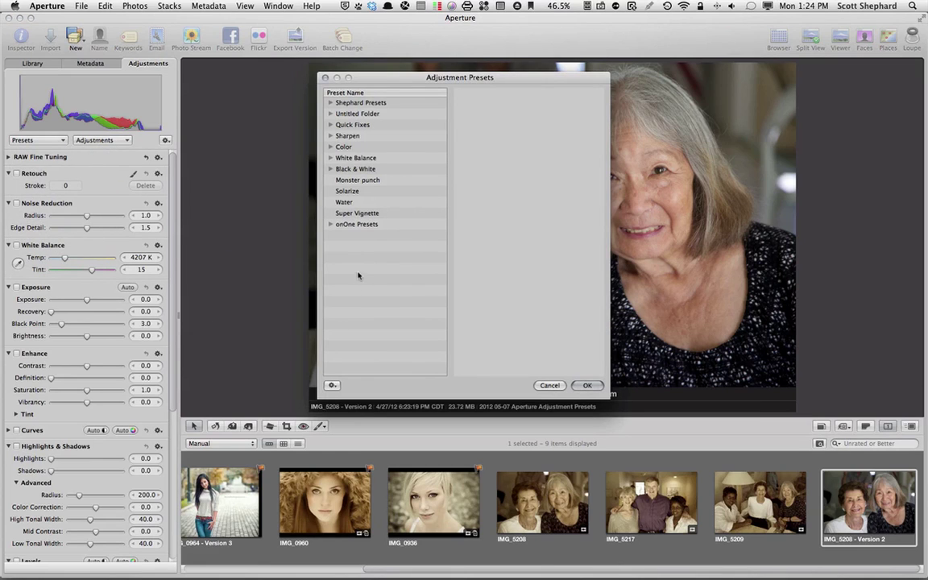
left_click(363, 104)
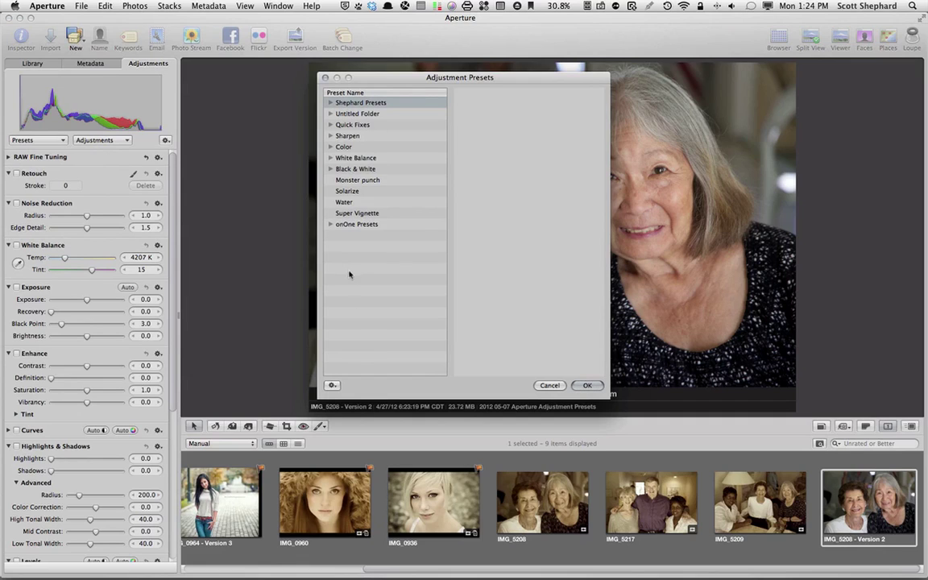
left_click(333, 386)
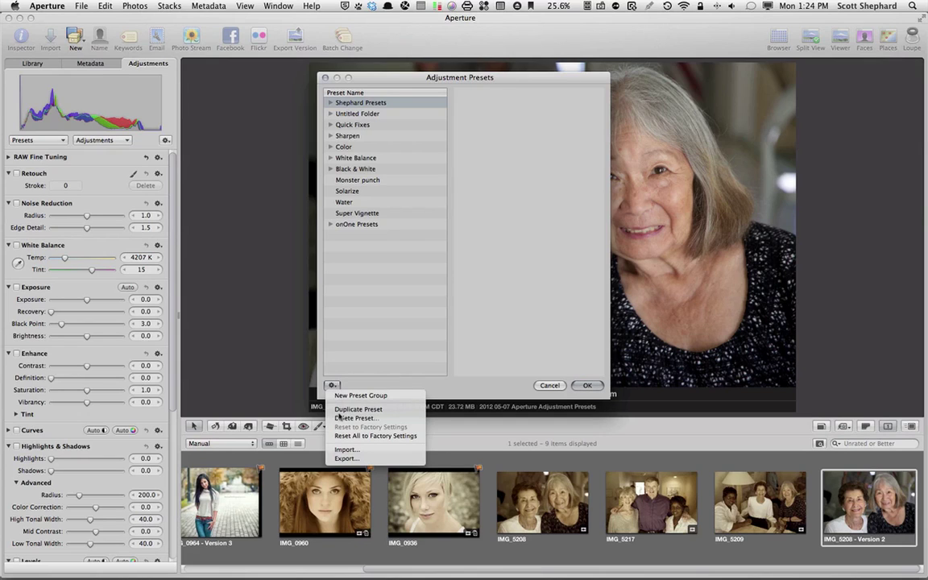
left_click(344, 459)
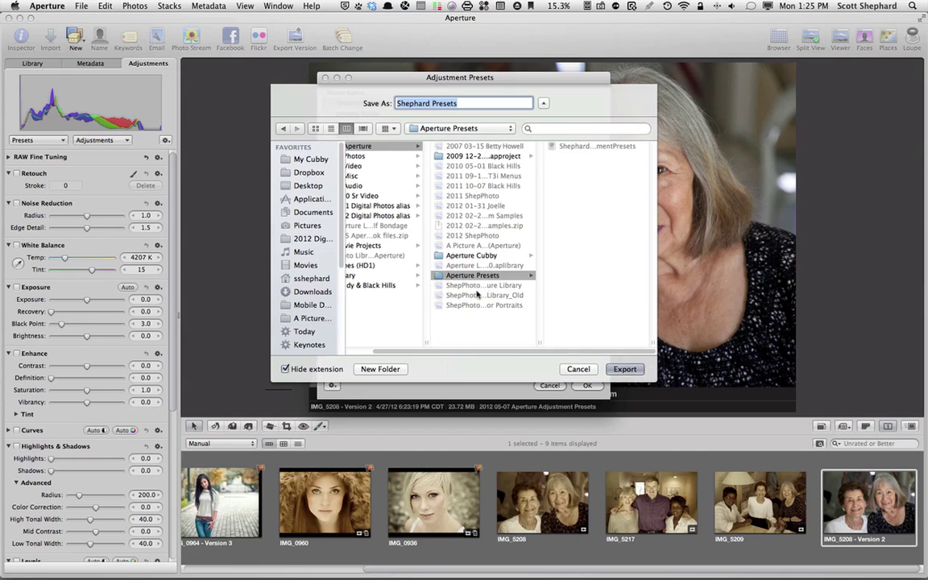
left_click(625, 370)
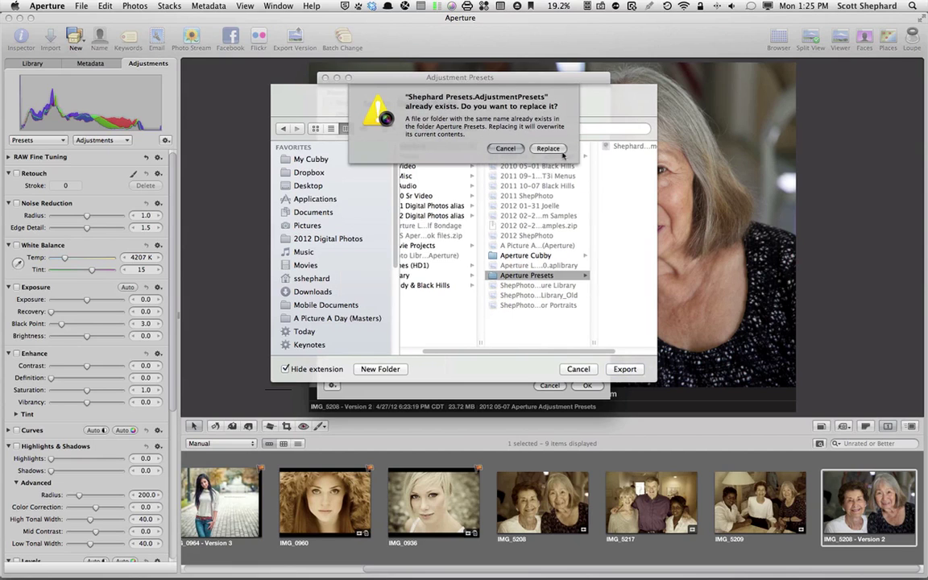
left_click(548, 149)
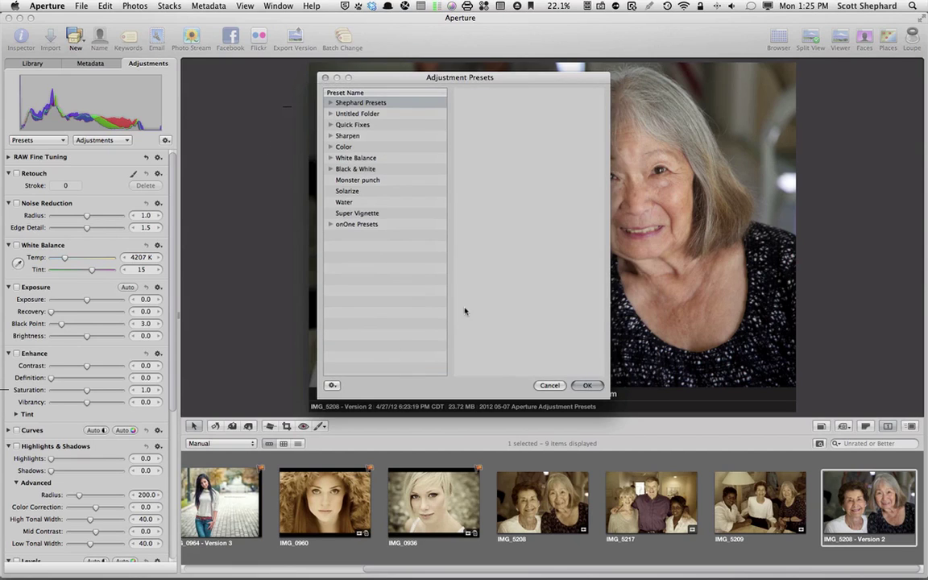
left_click(585, 386)
Close the preset editor, then in Finder open 01 Aperture > Aperture Presets and select Shephard Presets.AdjustmentPresets.
left_click(585, 386)
key("super+Tab")
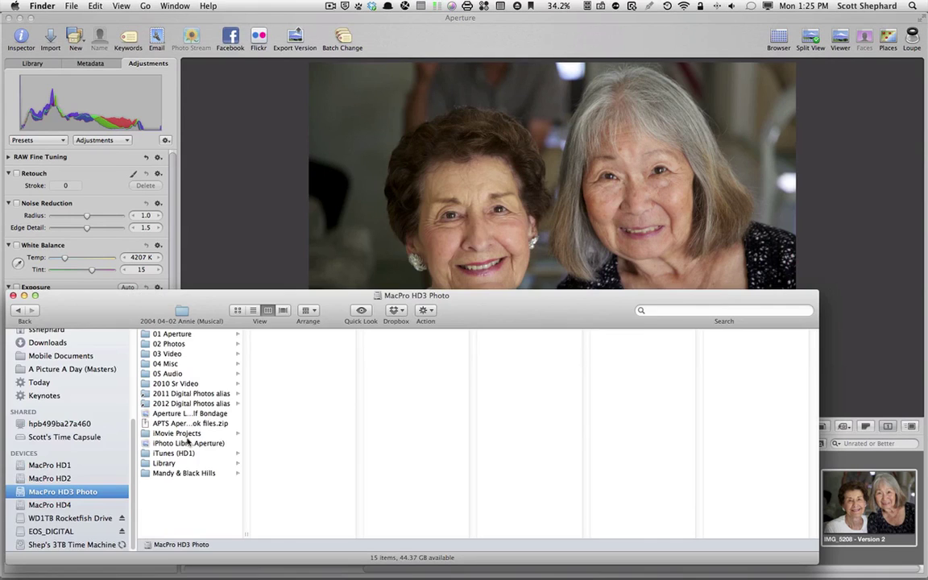
left_click(171, 335)
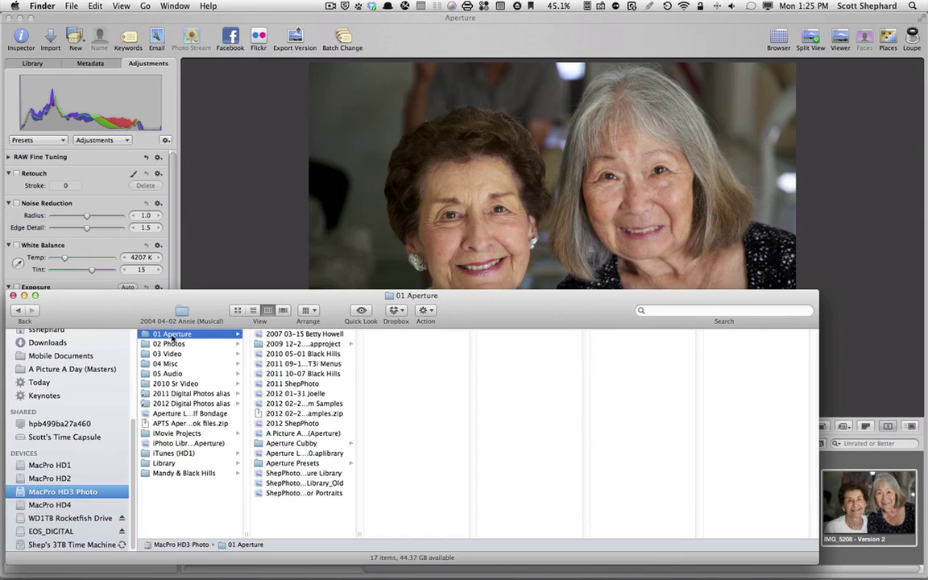
left_click(294, 465)
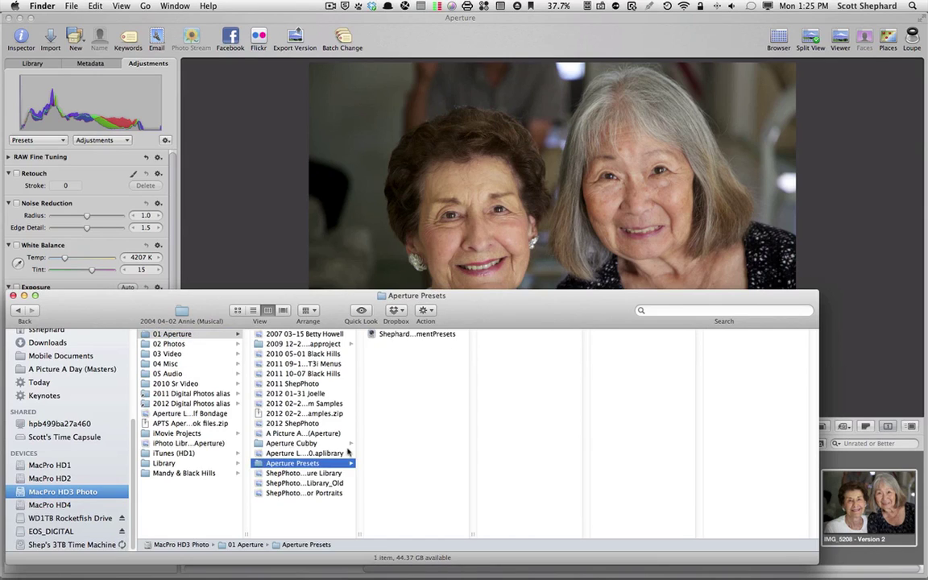
left_click(399, 335)
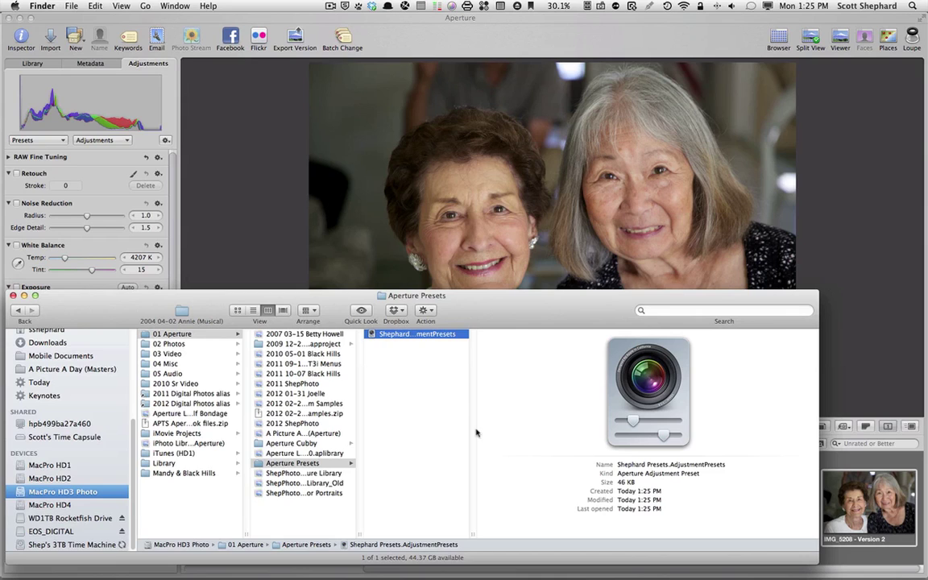
left_click(13, 296)
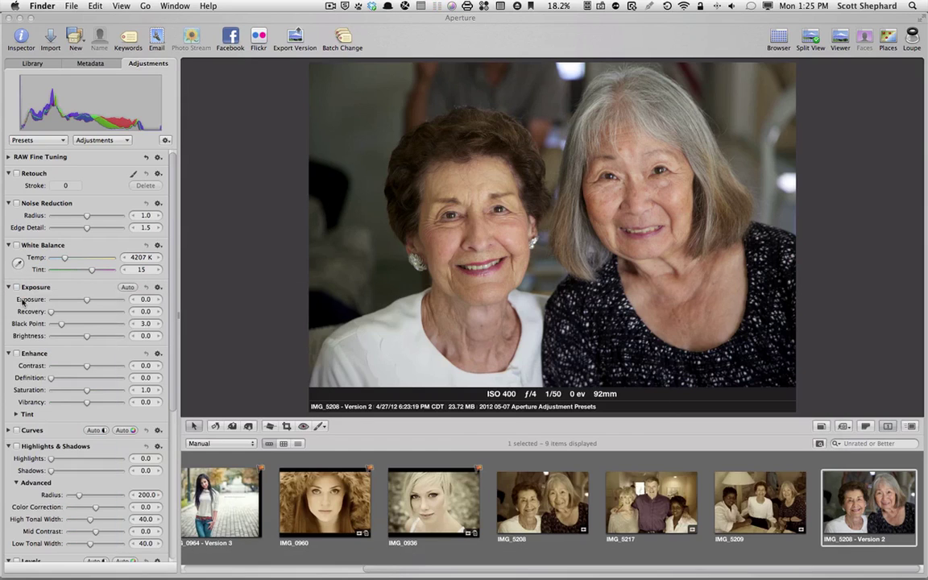
left_click(37, 139)
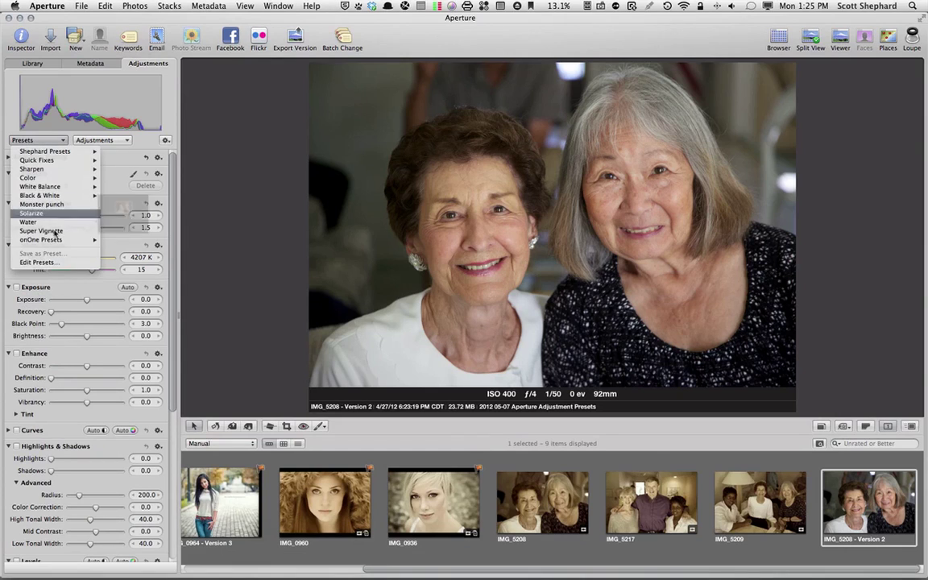
left_click(56, 264)
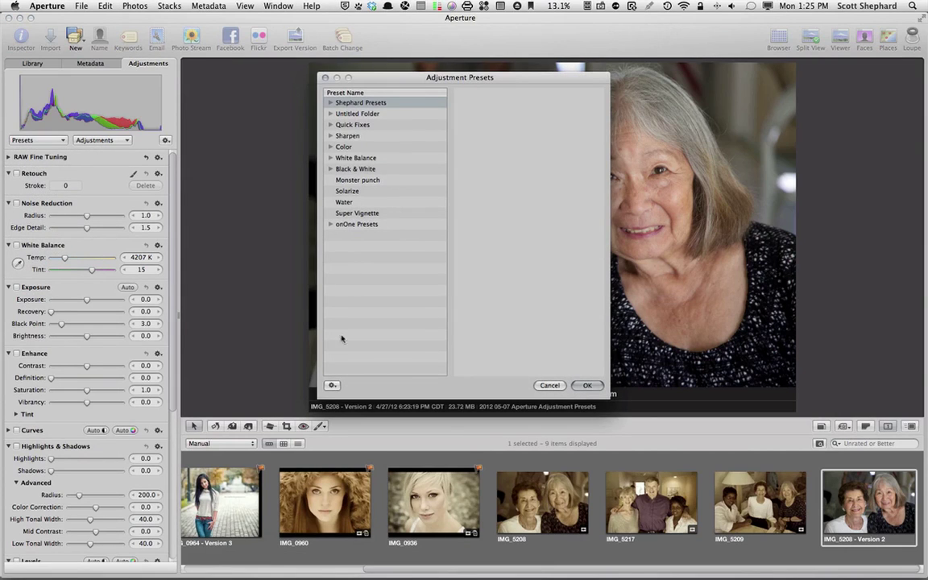
left_click(333, 385)
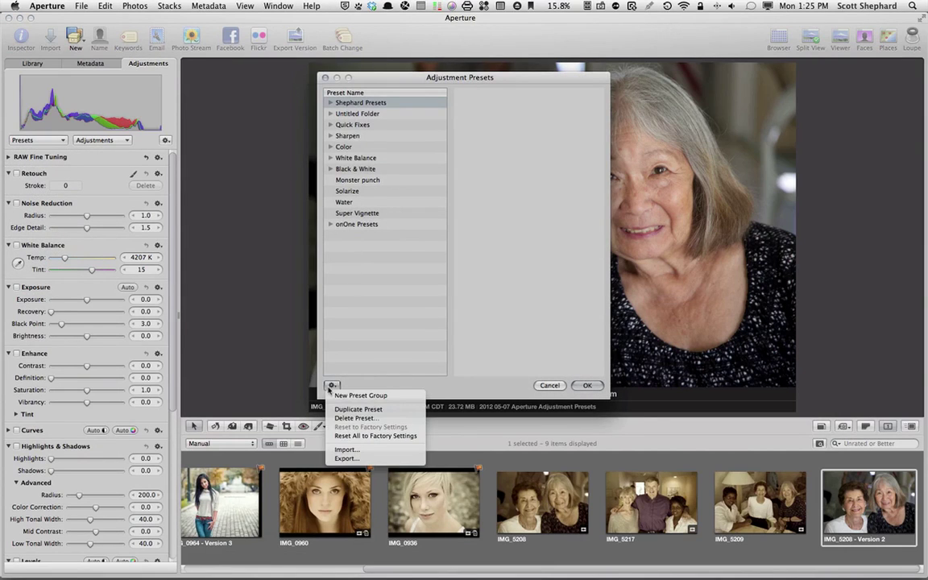
left_click(344, 452)
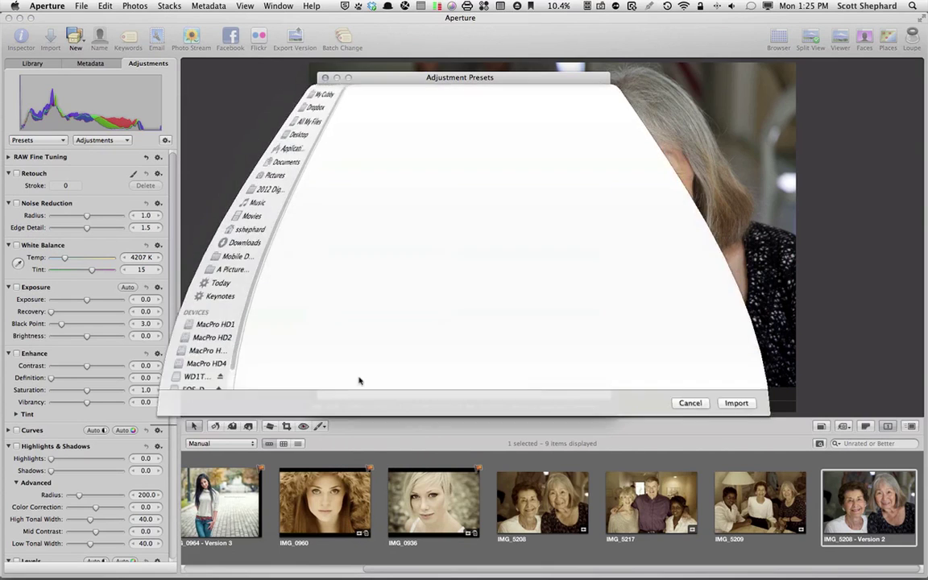
left_click(564, 112)
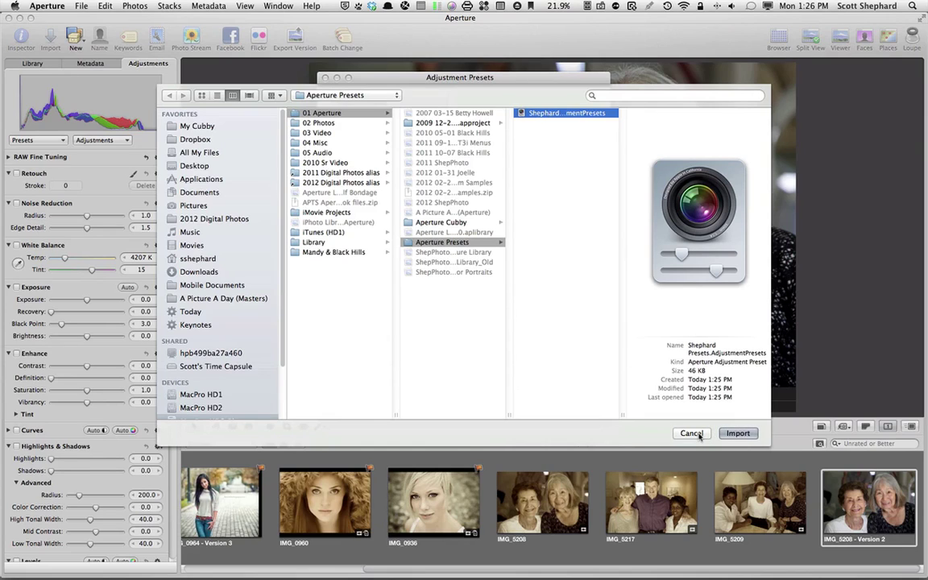
left_click(698, 433)
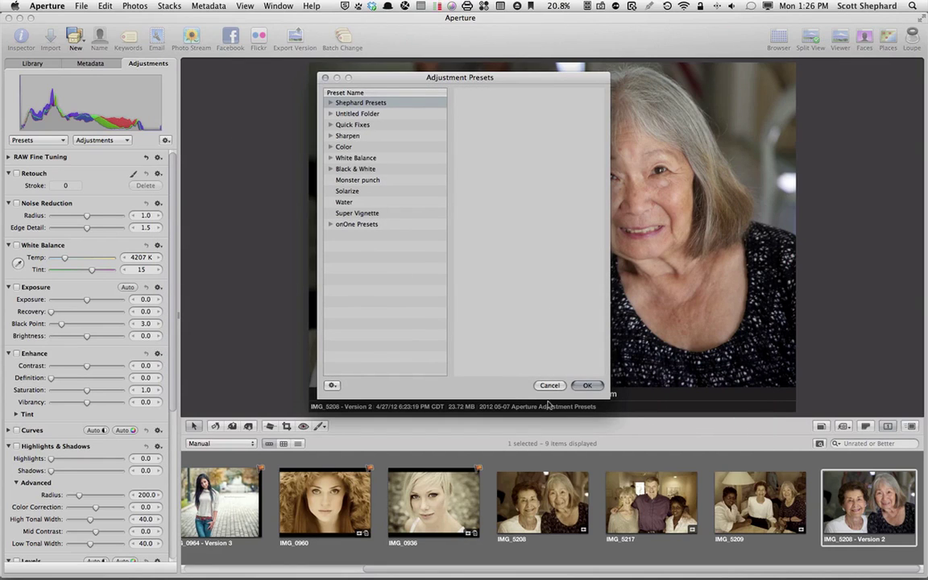
left_click(549, 386)
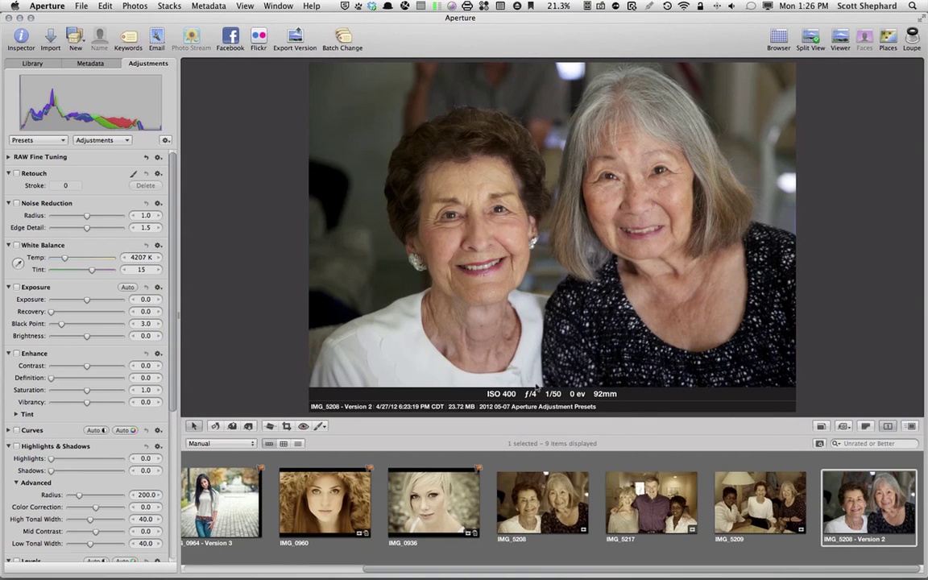